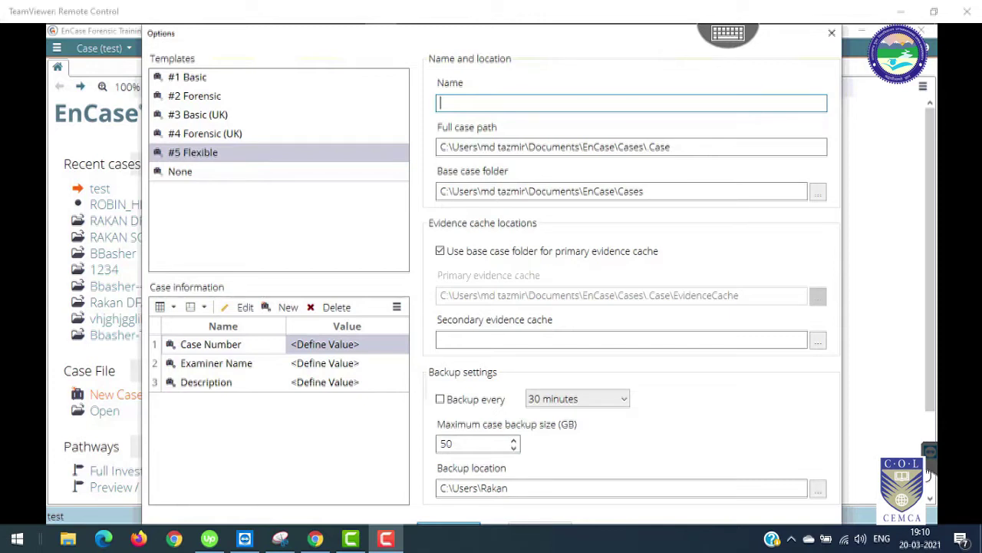
# - Choose the #2 Forensic template for the new case and enter robin_hex_20-12-2021 as the case name
pyautogui.click(194, 95)
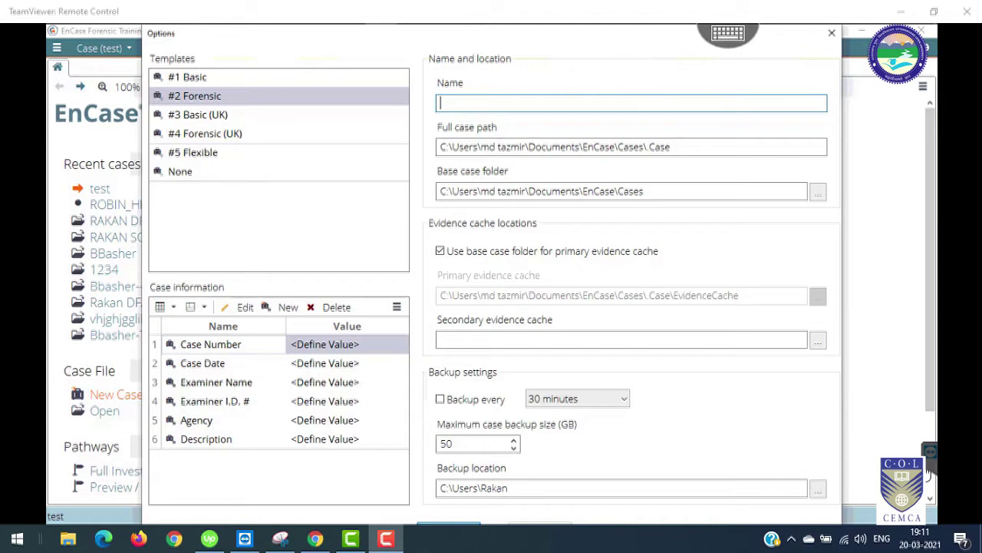
pyautogui.write('robin')
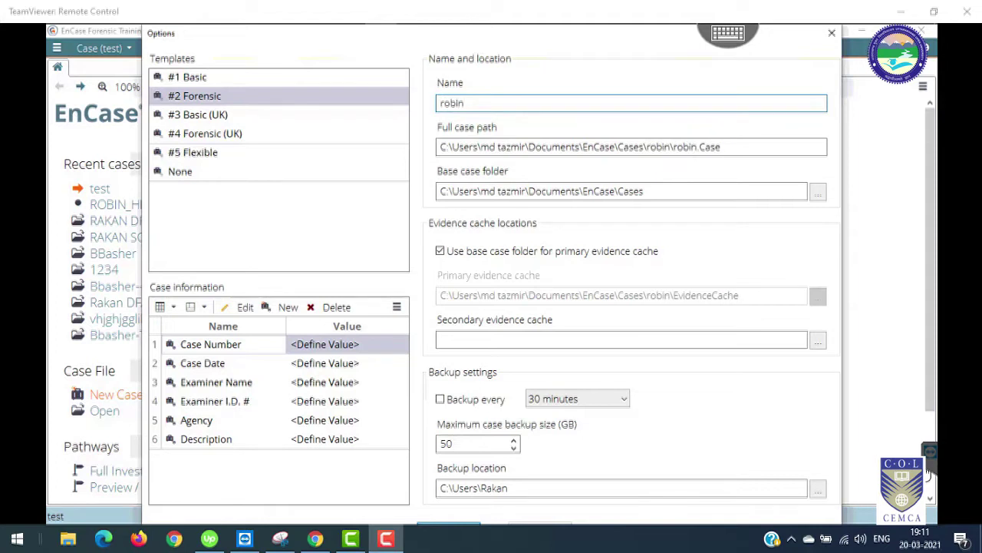
pyautogui.write('_')
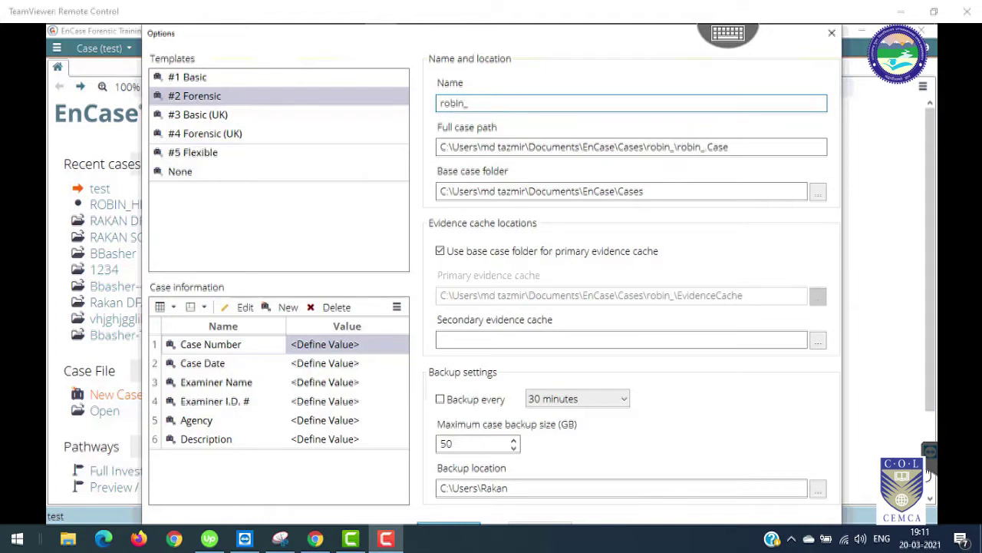
pyautogui.write('hex')
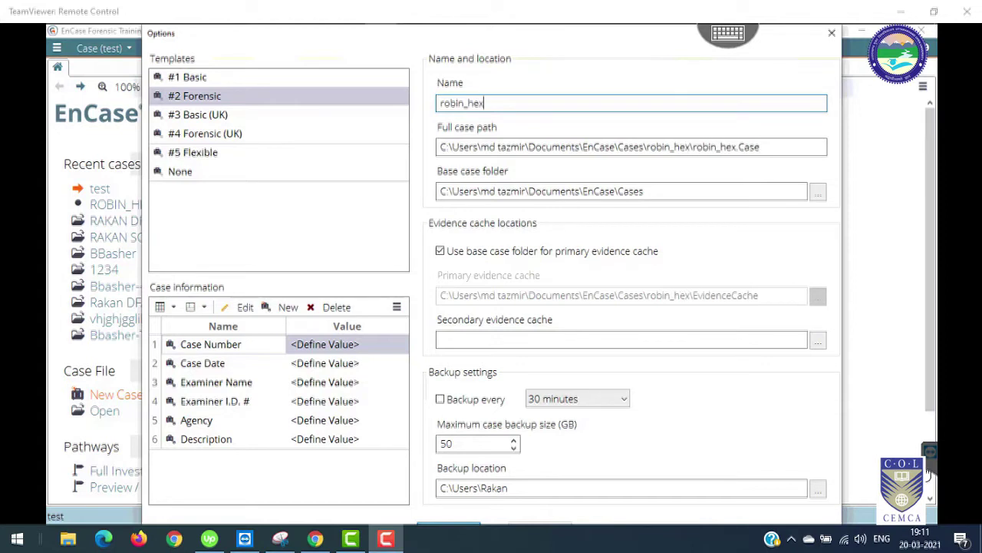
pyautogui.write('_')
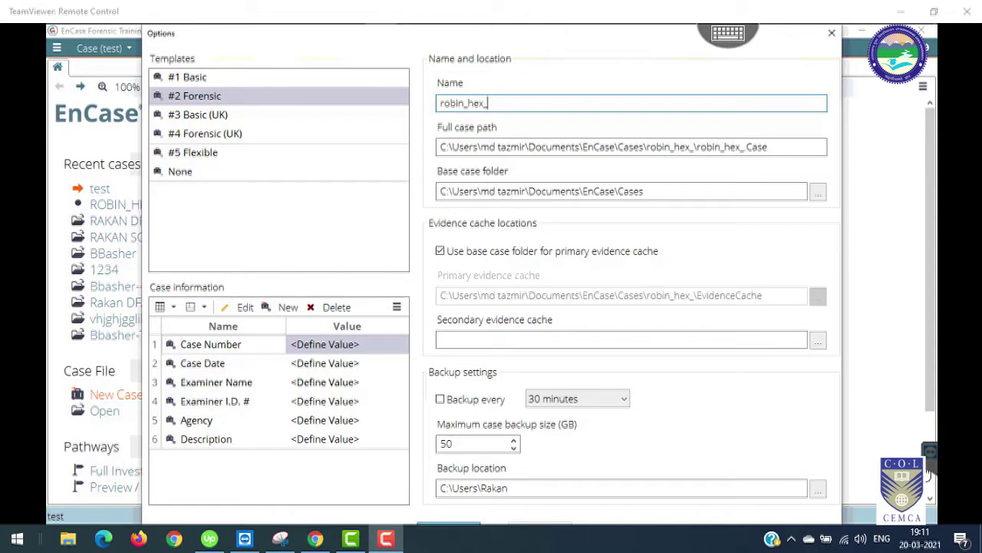
pyautogui.write('2')
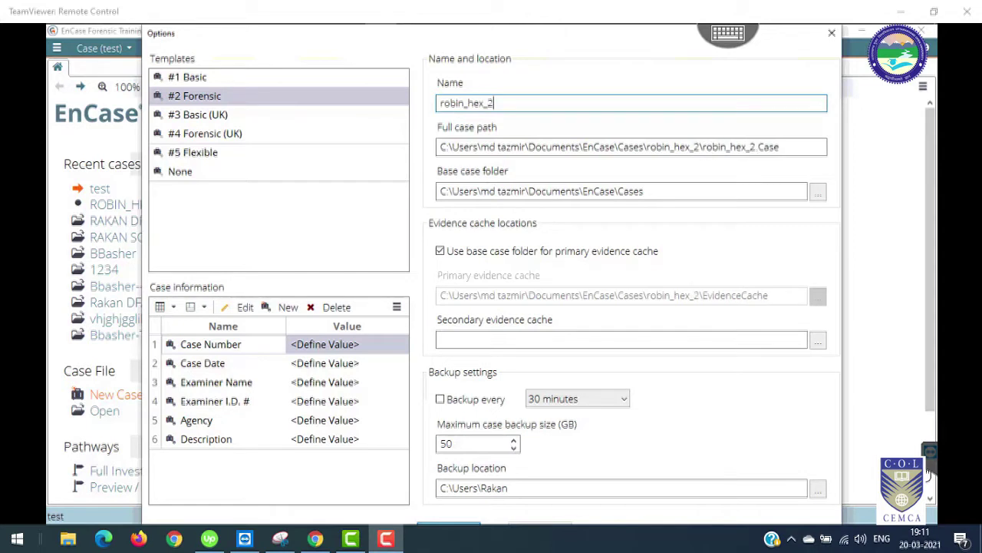
pyautogui.write('0l')
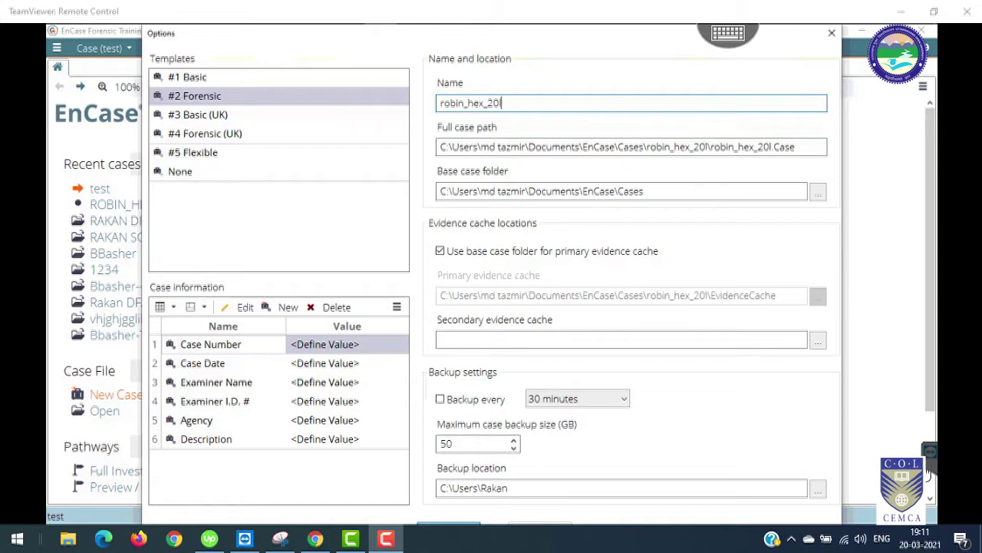
pyautogui.press('BackSpace')
pyautogui.write('?')
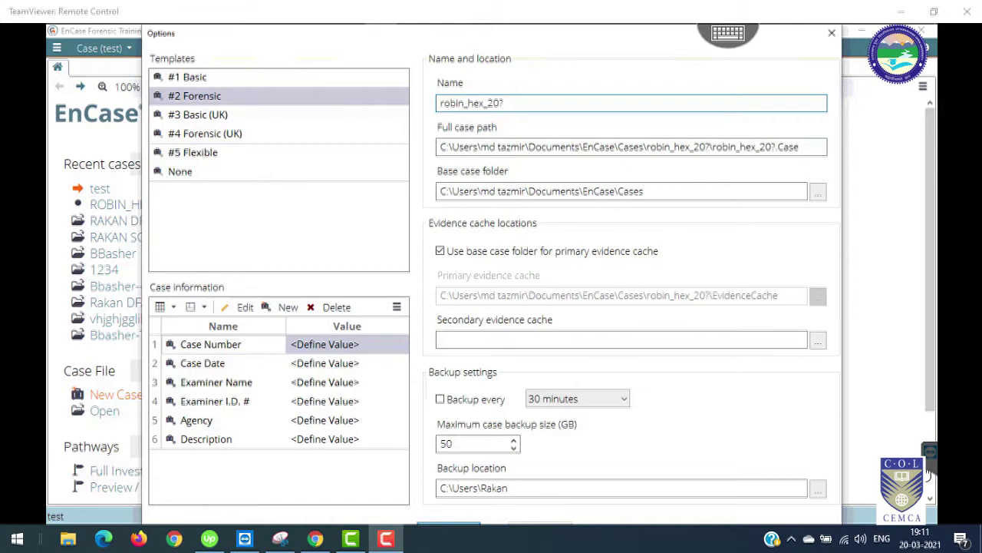
pyautogui.press('BackSpace')
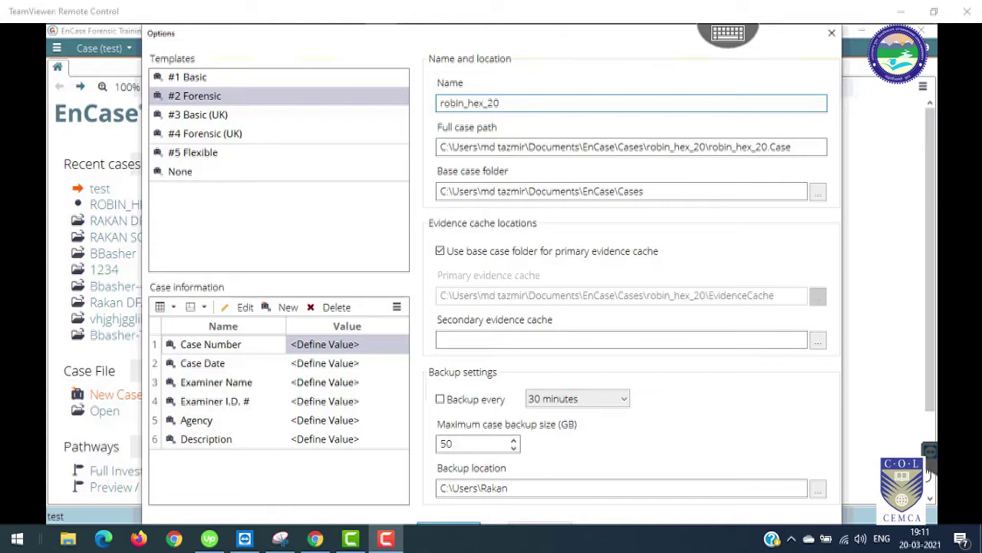
pyautogui.write('l')
pyautogui.press('BackSpace')
pyautogui.write('l')
pyautogui.press('BackSpace')
pyautogui.write('-')
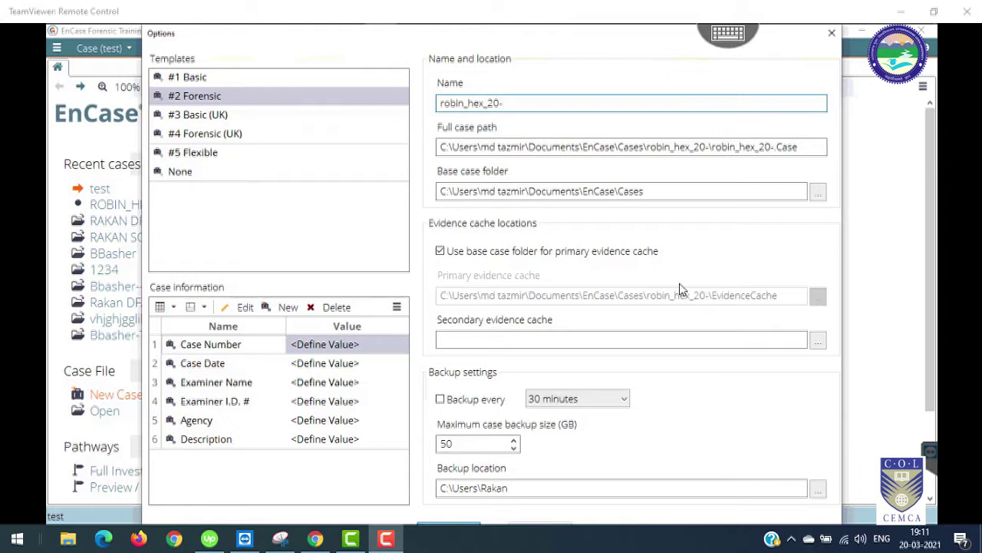
pyautogui.write('12')
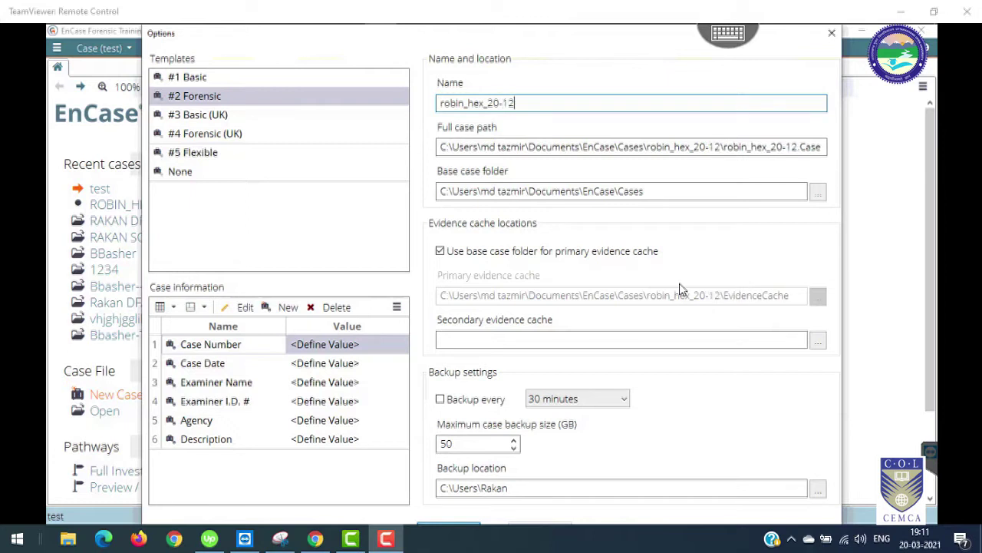
pyautogui.write('-2021')
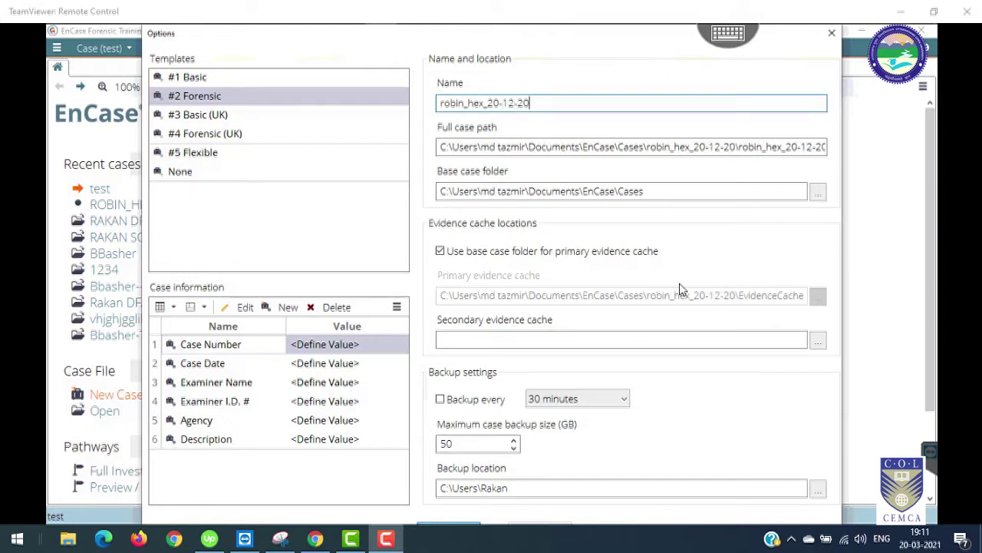
# - Rework the date part of the case name so that the name reads robin_hex_-20_2021
pyautogui.press('Left')
pyautogui.press('Left')
pyautogui.press('Left')
pyautogui.press('Left')
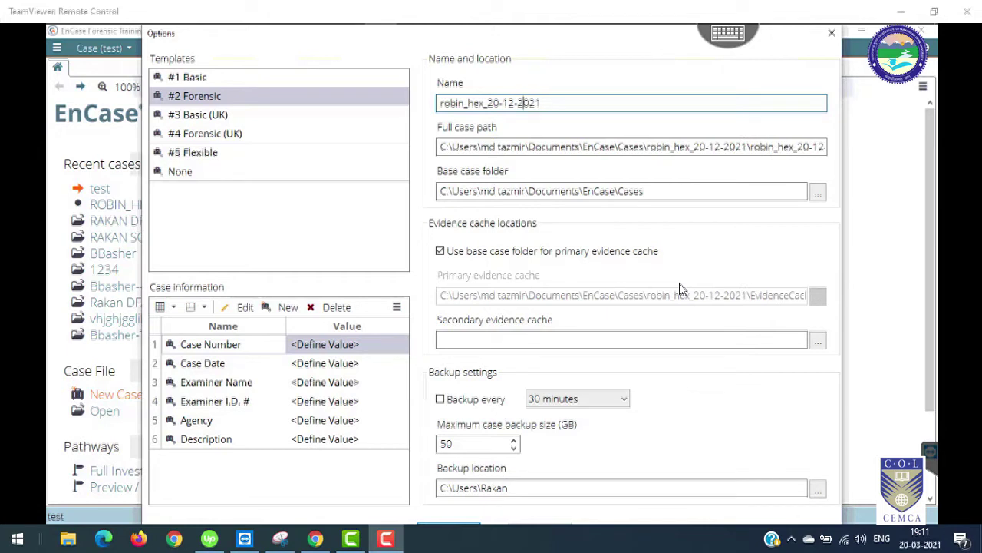
pyautogui.press('BackSpace')
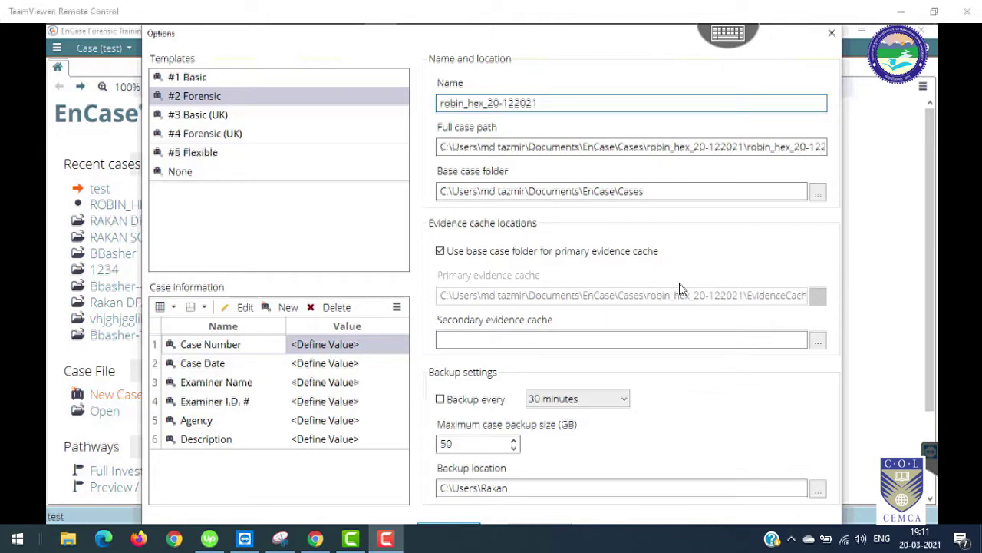
pyautogui.write('/')
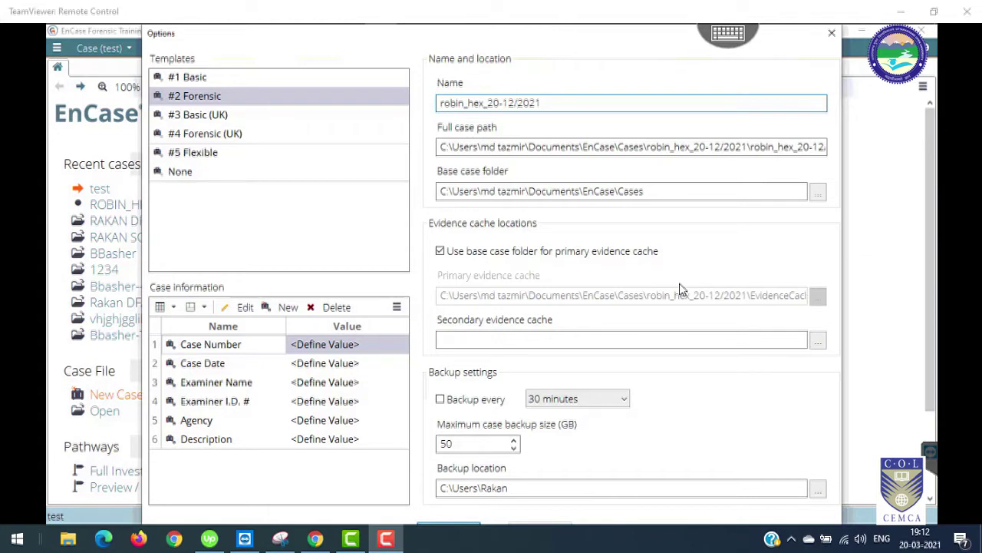
pyautogui.press('Left')
pyautogui.press('Left')
pyautogui.press('Right')
pyautogui.press('Delete')
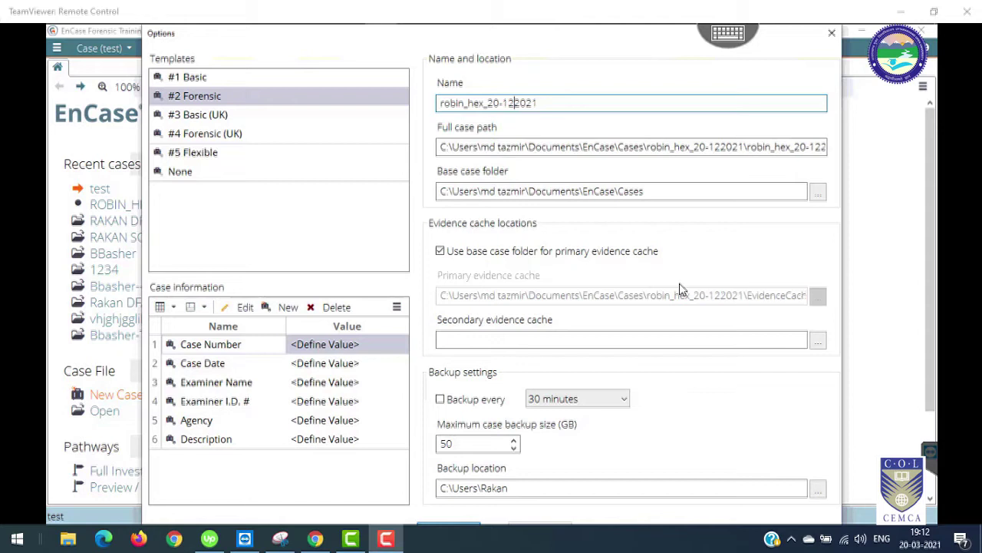
pyautogui.write('_')
pyautogui.press('Left')
pyautogui.press('Left')
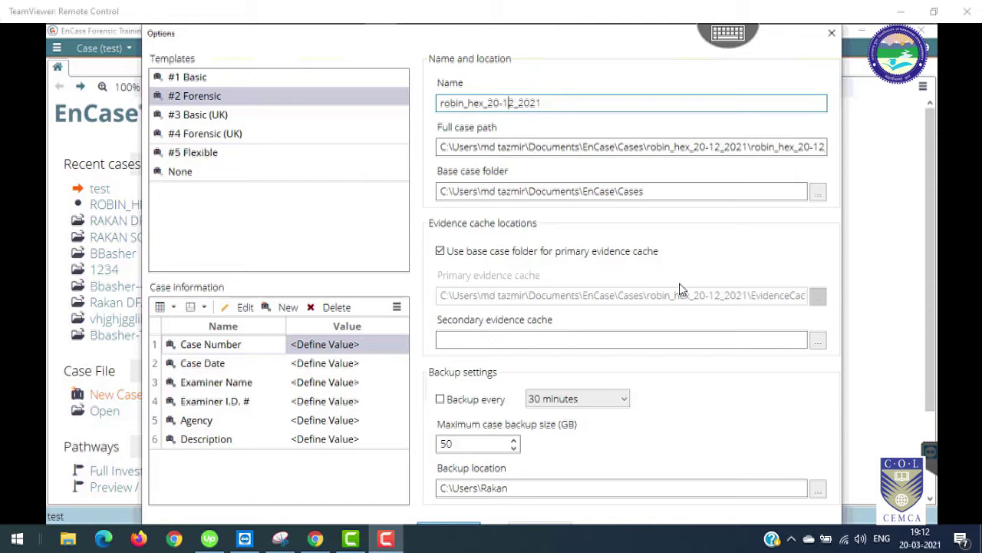
pyautogui.press('BackSpace')
pyautogui.write('-')
pyautogui.press('Right')
pyautogui.press('Right')
pyautogui.press('Right')
pyautogui.press('Right')
pyautogui.press('BackSpace')
pyautogui.press('BackSpace')
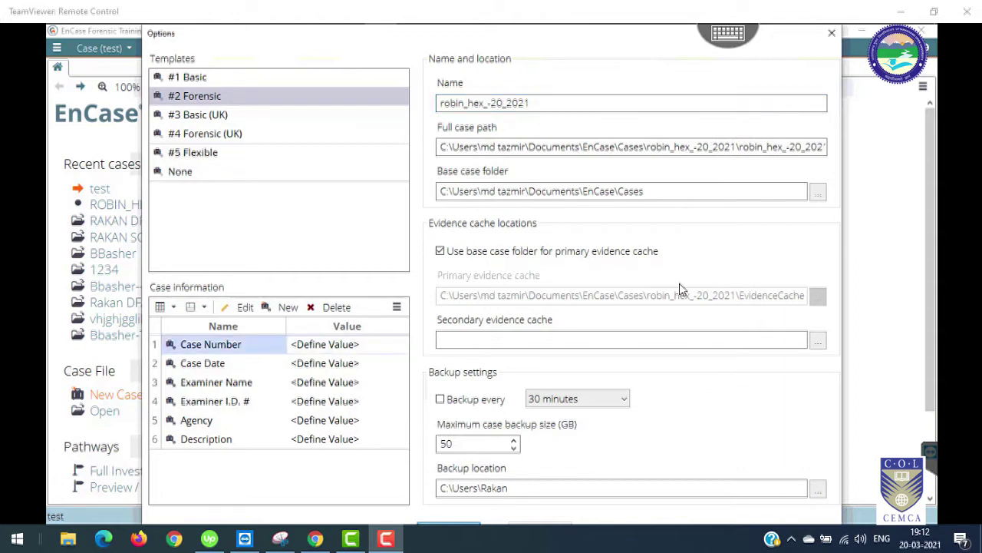
# - Go through the case information fields without defining any values and create the case
pyautogui.press('Return')
pyautogui.press('Escape')
pyautogui.press('Down')
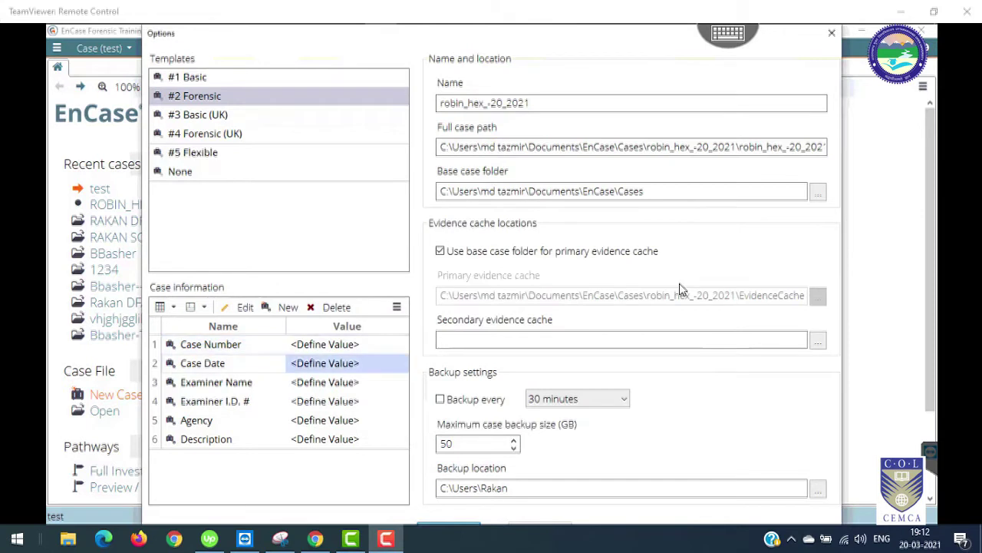
pyautogui.press('Down')
pyautogui.press('Down')
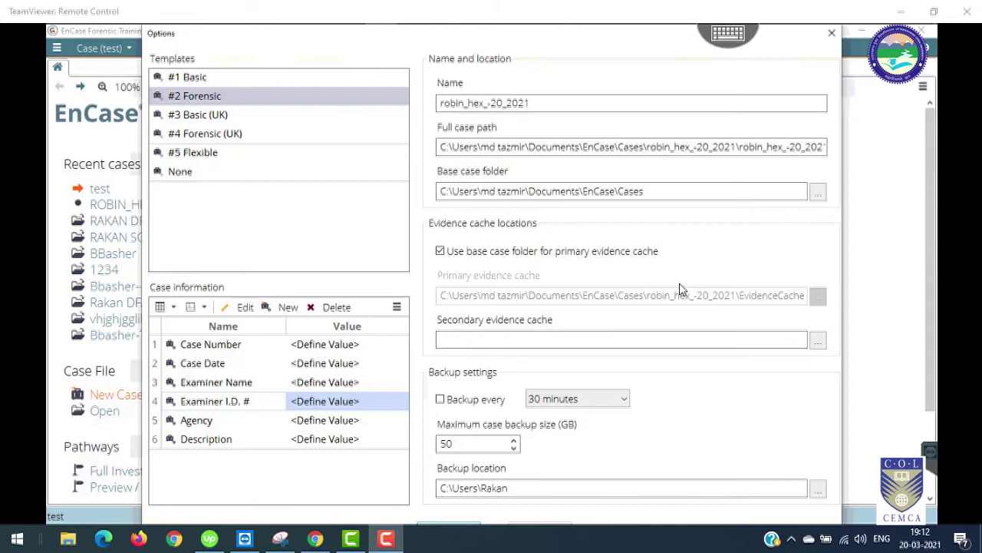
pyautogui.press('Return')
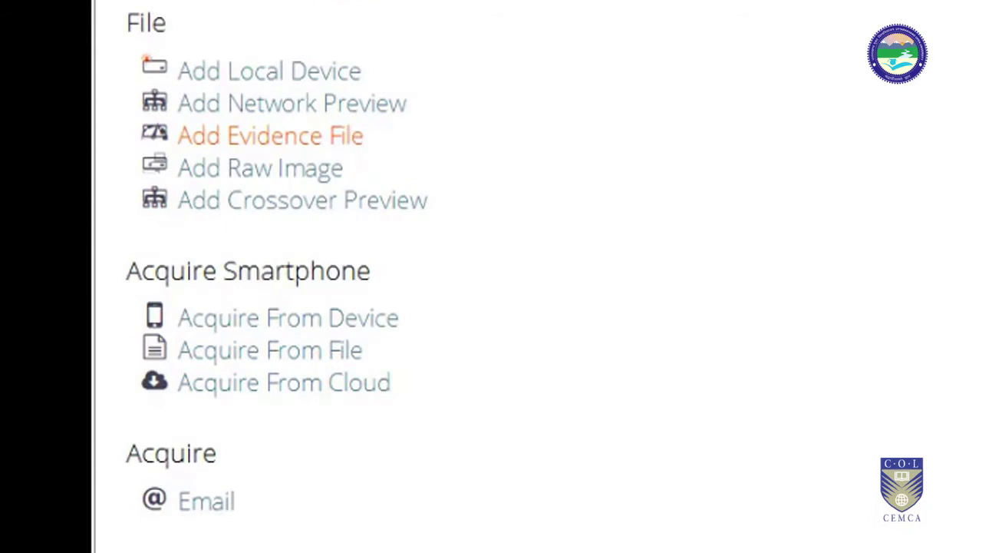
# - Add the evidence file BBasher.E01 from the Desktop to the case
pyautogui.click(270, 135)
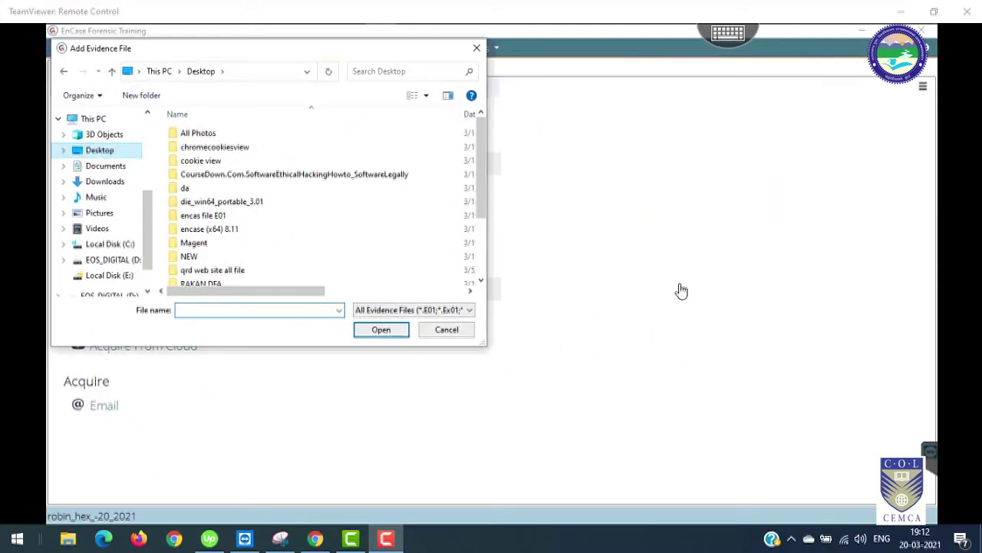
pyautogui.scroll(-2, 680, 285)
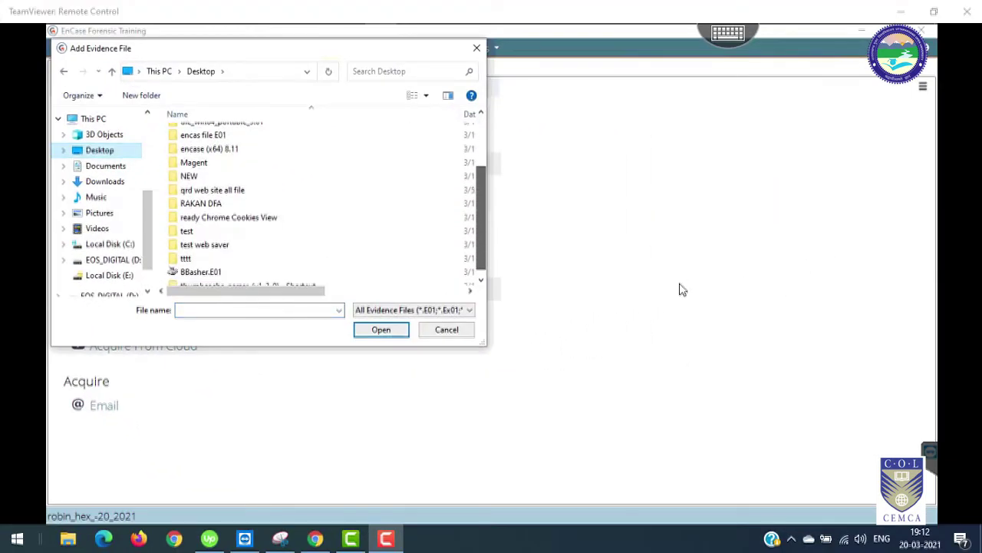
pyautogui.press('b')
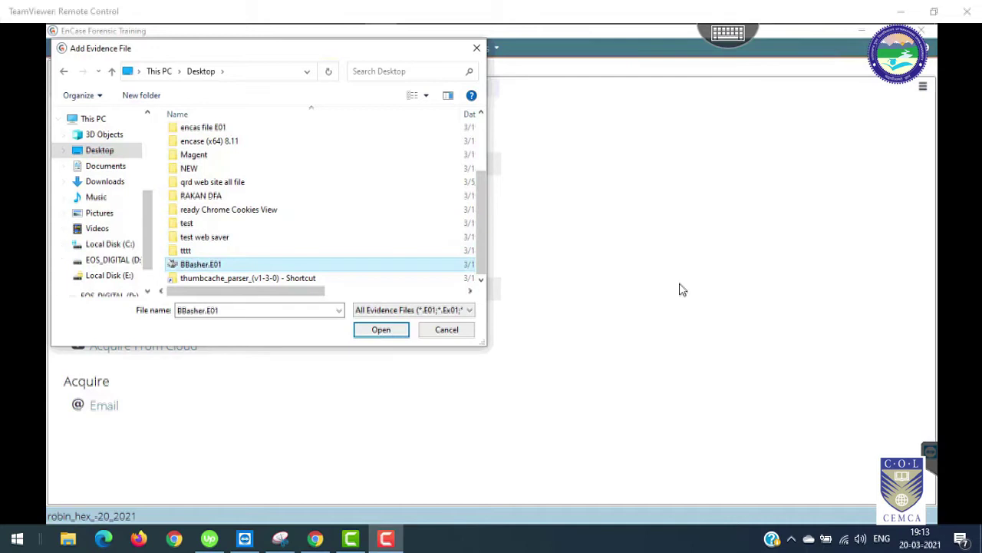
pyautogui.press('Return')
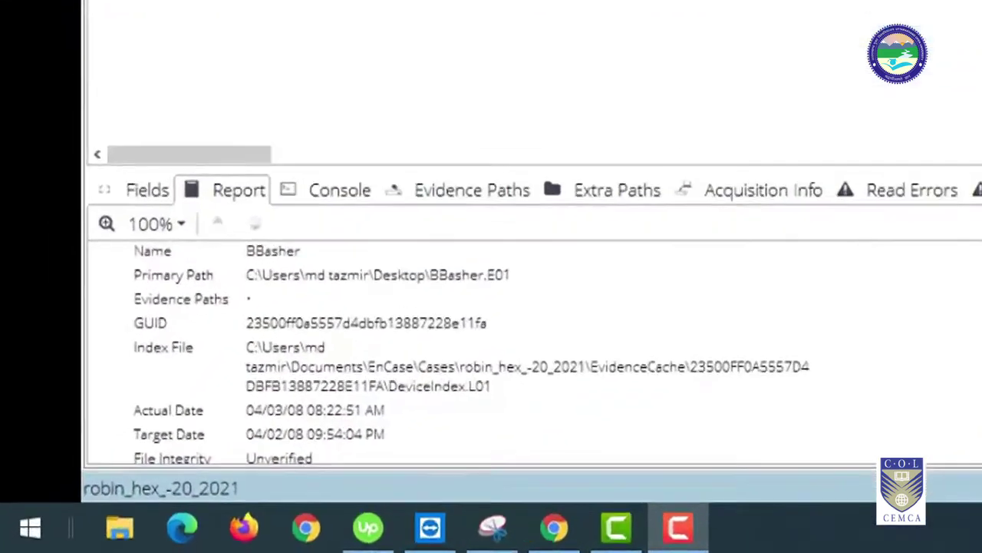
# - Read through the BBasher evidence report, including its dates, file integrity, MD5 hashes and processing status
pyautogui.scroll(-2, 491, 437)
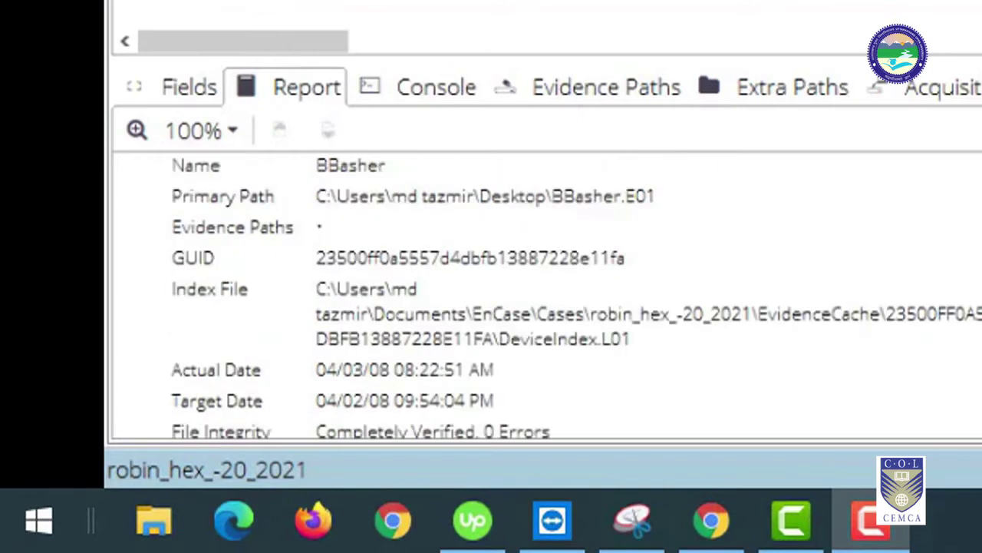
pyautogui.scroll(-8, 545, 296)
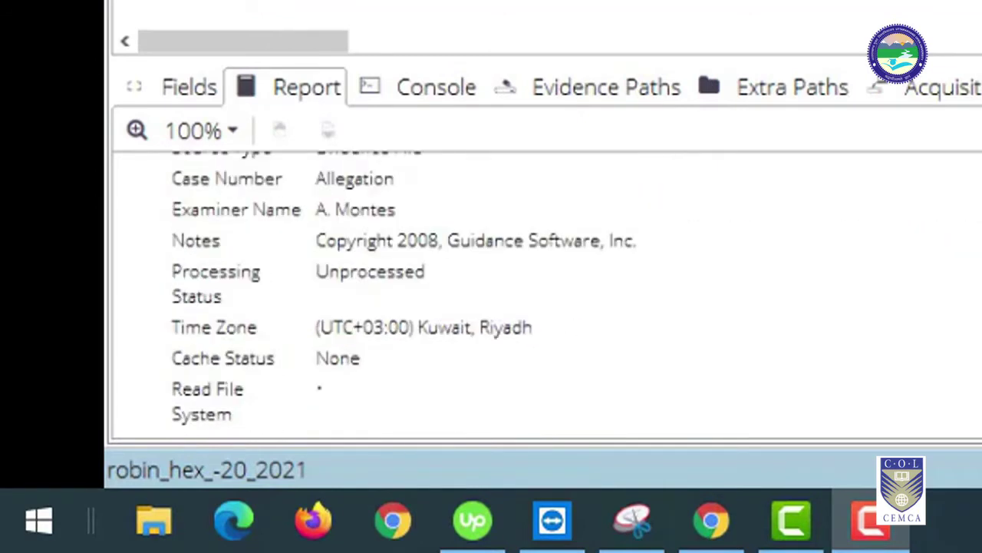
pyautogui.scroll(-3, 545, 296)
pyautogui.scroll(-3, 545, 296)
pyautogui.scroll(10, 545, 296)
pyautogui.scroll(3, 545, 296)
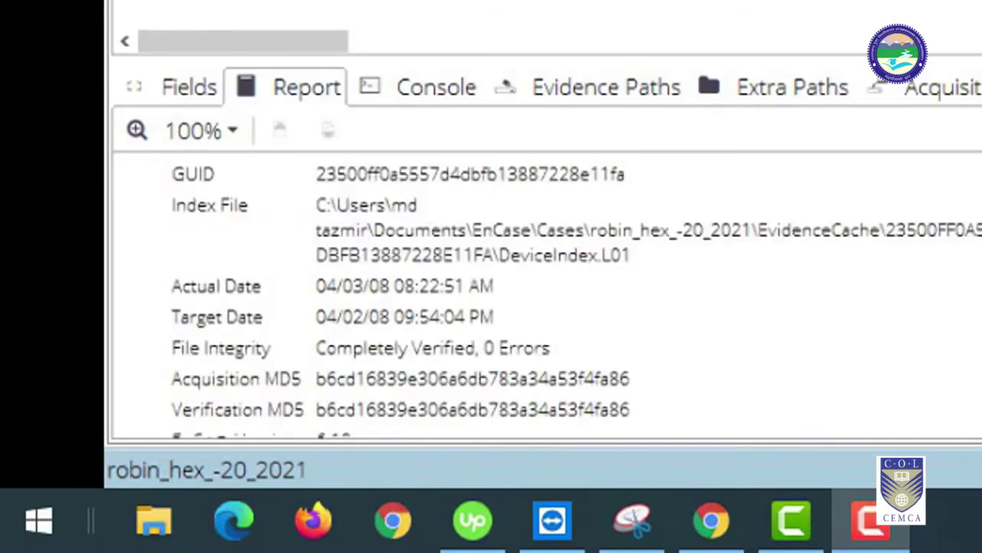
pyautogui.scroll(3, 545, 296)
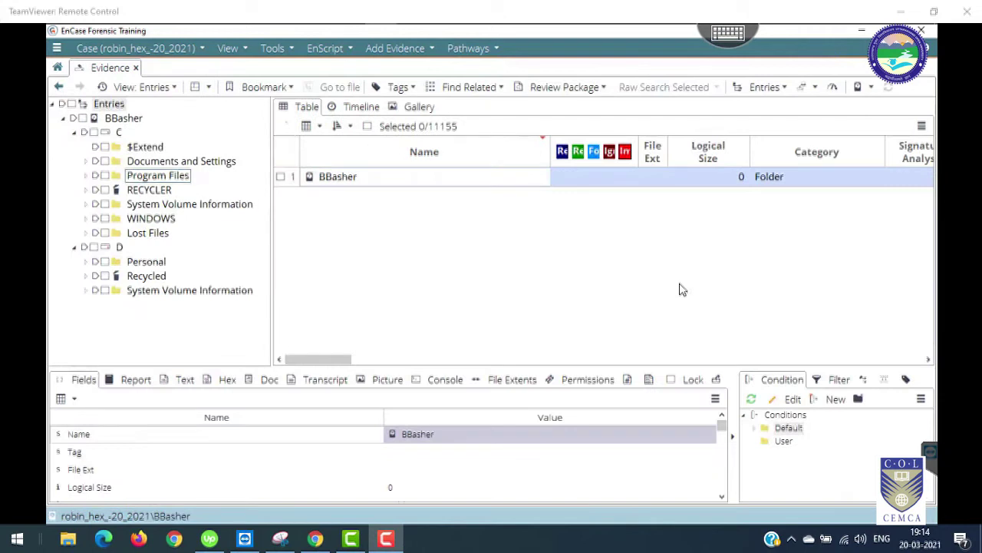
# - Return to the evidence list and examine the Process Evidence choices for BBasher without starting any of them
pyautogui.hotkey('alt', 'Left')
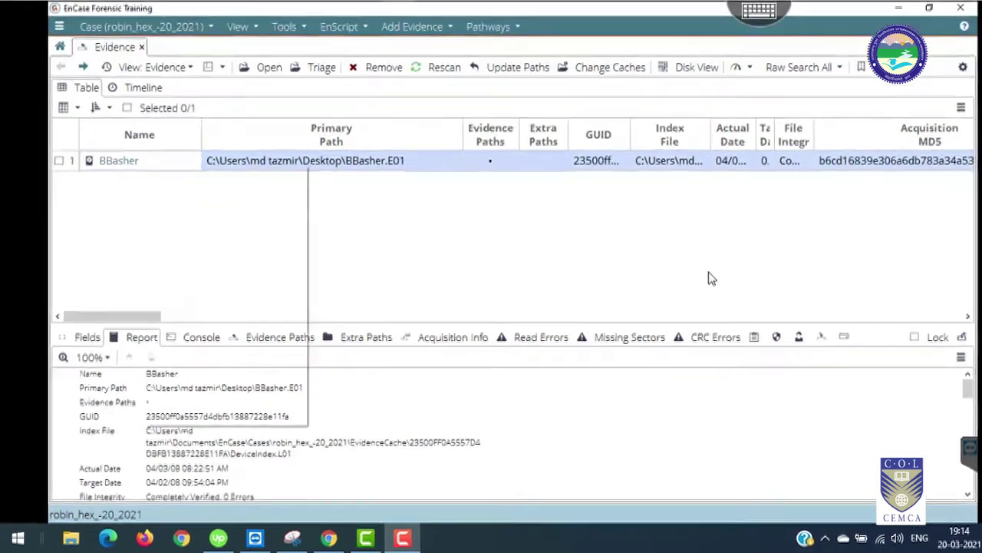
pyautogui.hotkey('shift', 'F10')
pyautogui.press('Down')
pyautogui.press('Down')
pyautogui.press('Down')
pyautogui.press('Down')
pyautogui.press('Down')
pyautogui.press('Down')
pyautogui.press('Down')
pyautogui.press('Right')
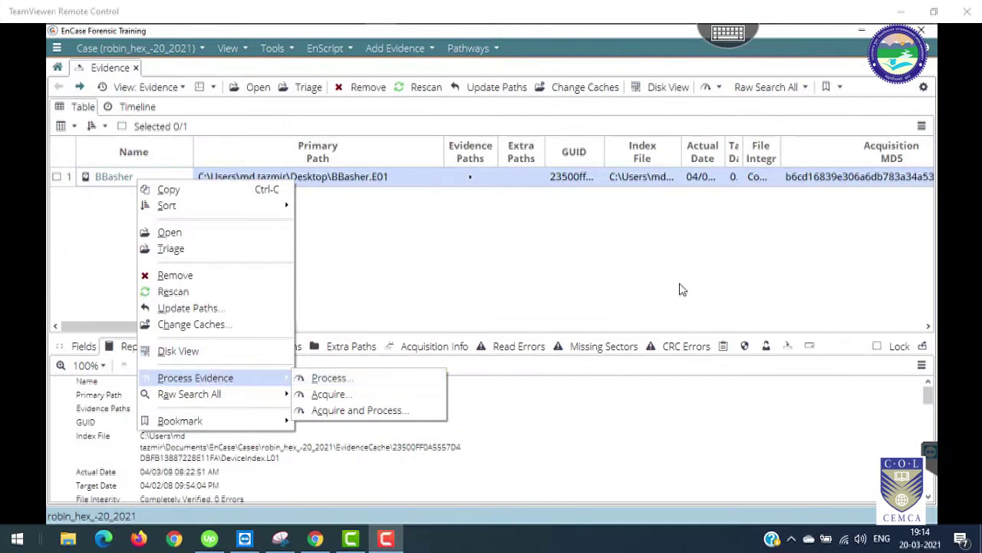
pyautogui.press('Escape')
# - Set the Show True text to Yes in the global options
pyautogui.click(272, 48)
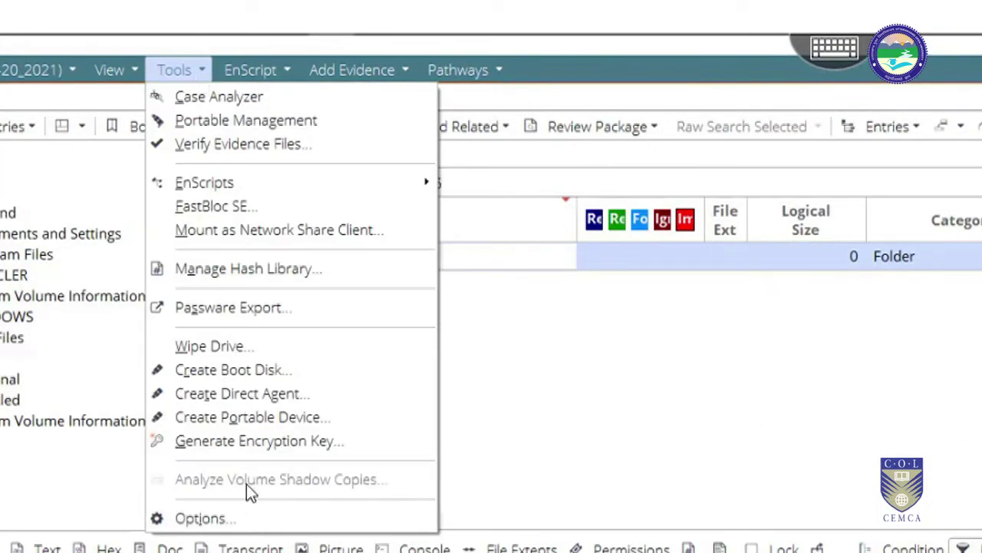
pyautogui.click(253, 520)
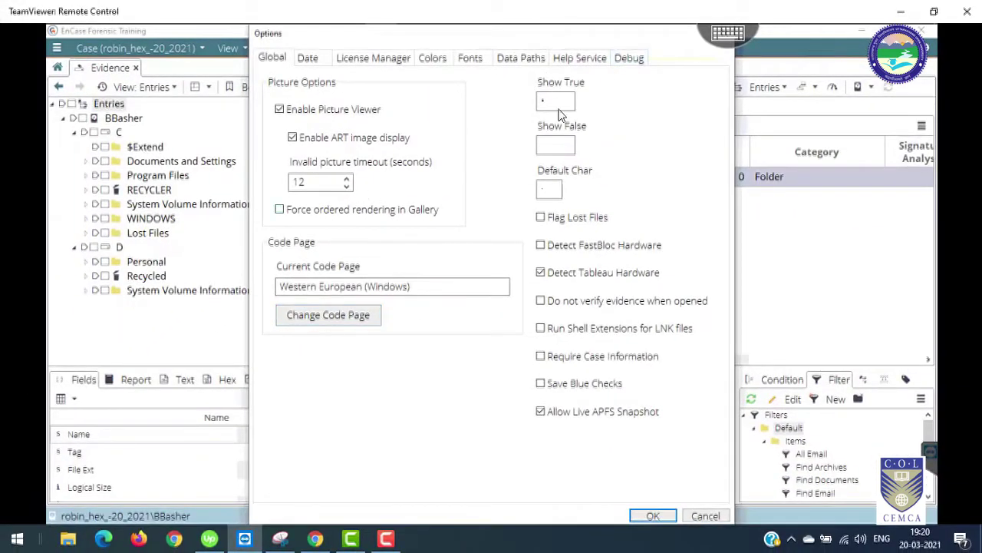
pyautogui.click(542, 100)
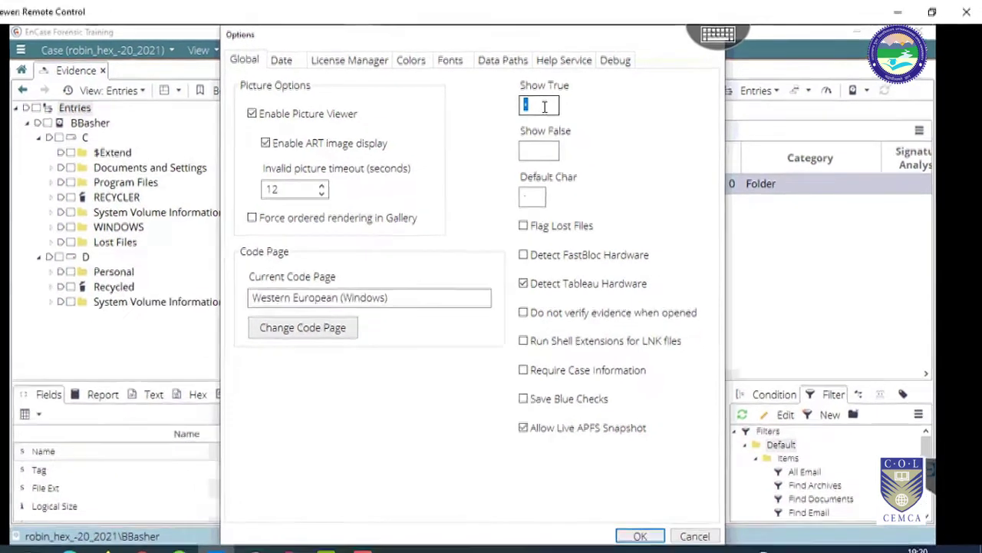
pyautogui.write('Yes')
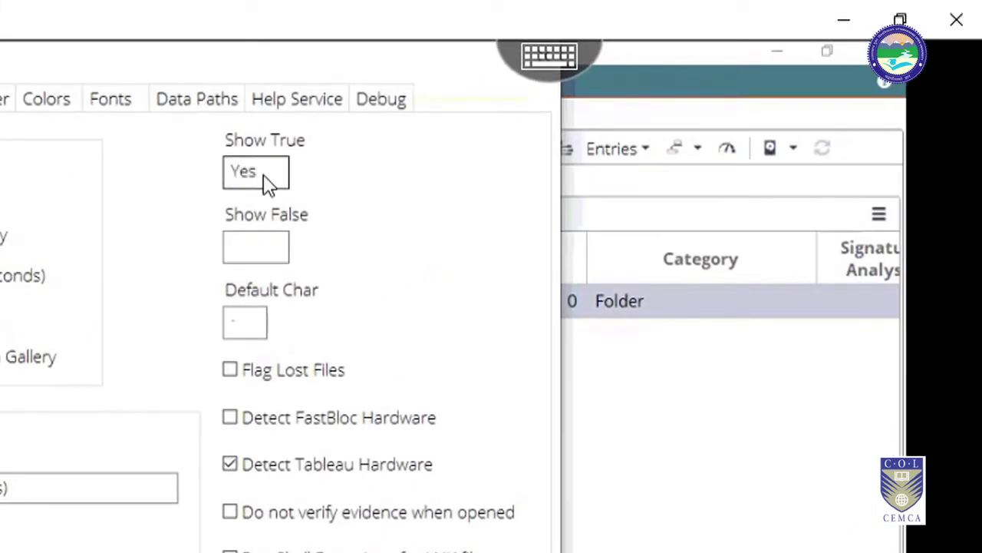
# - Set the Show False text to No, apply the global options and reopen the options dialog
pyautogui.click(233, 251)
pyautogui.write('No')
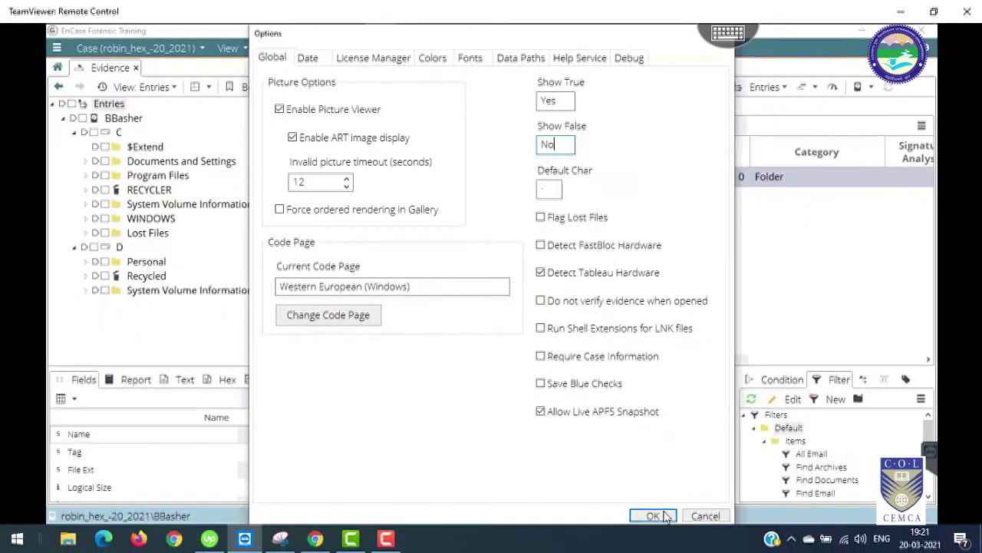
pyautogui.click(663, 515)
pyautogui.click(283, 50)
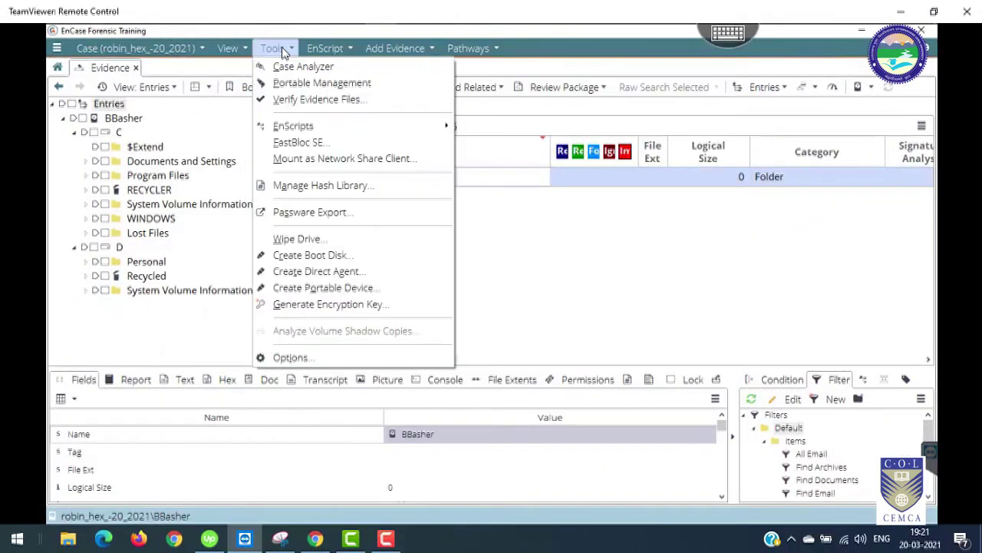
pyautogui.click(319, 357)
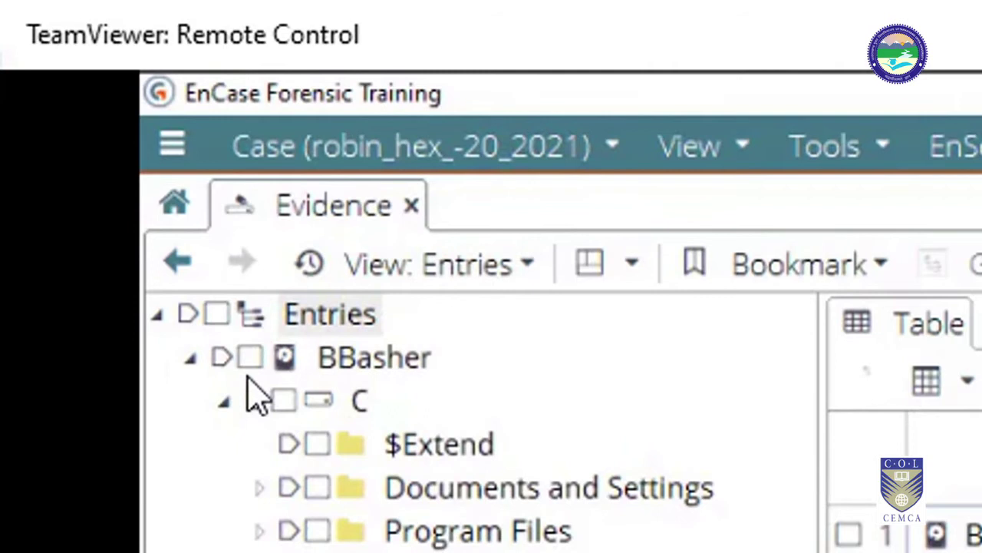
# - Show all entries contained in BBasher together in the table and sort them by Is Deleted
pyautogui.click(222, 360)
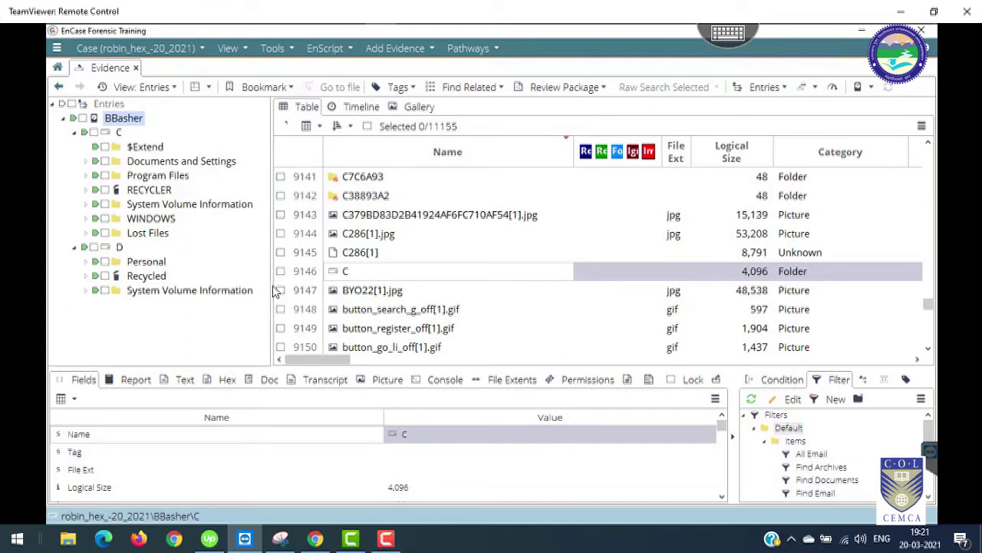
pyautogui.moveTo(274, 290); pyautogui.dragTo(214, 284)
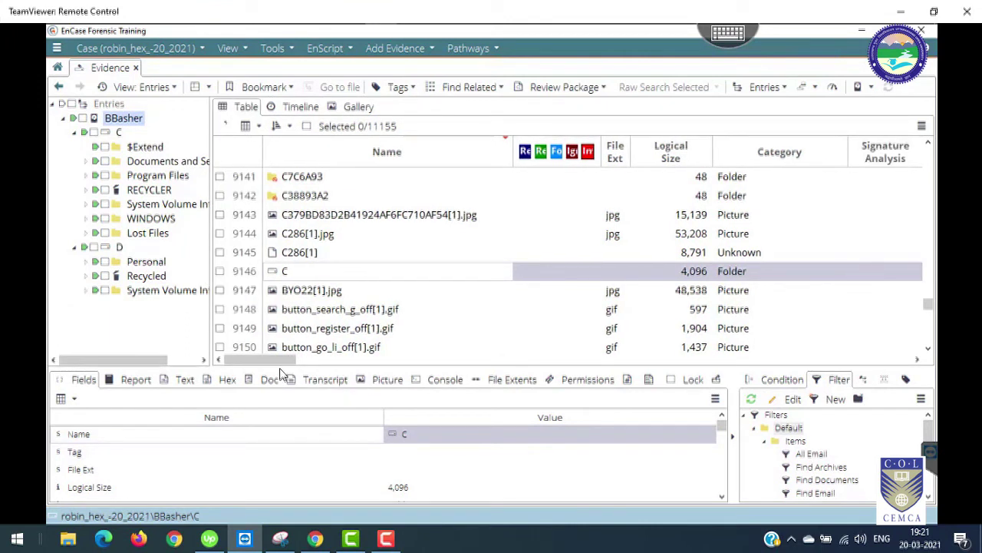
pyautogui.moveTo(282, 359); pyautogui.dragTo(572, 366)
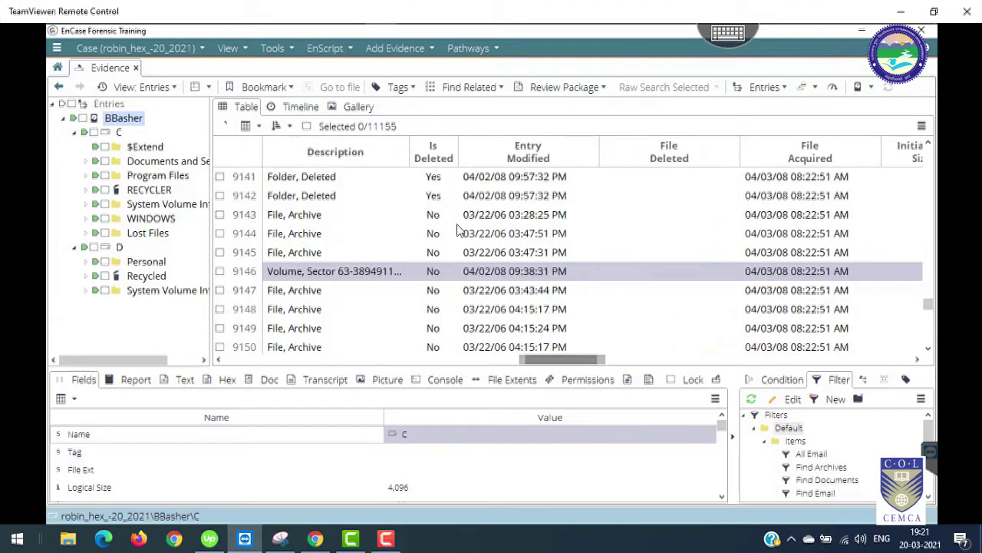
pyautogui.click(438, 178)
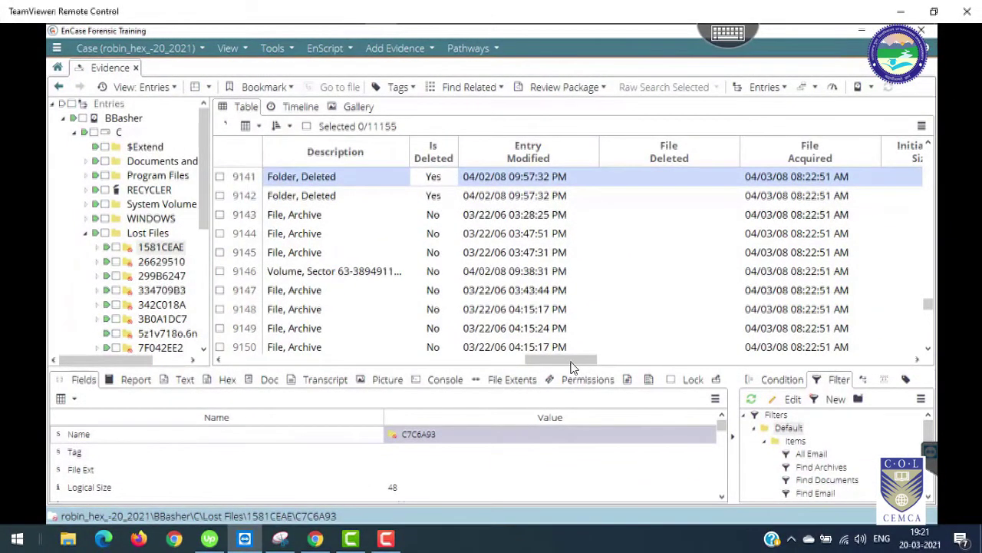
pyautogui.click(439, 139)
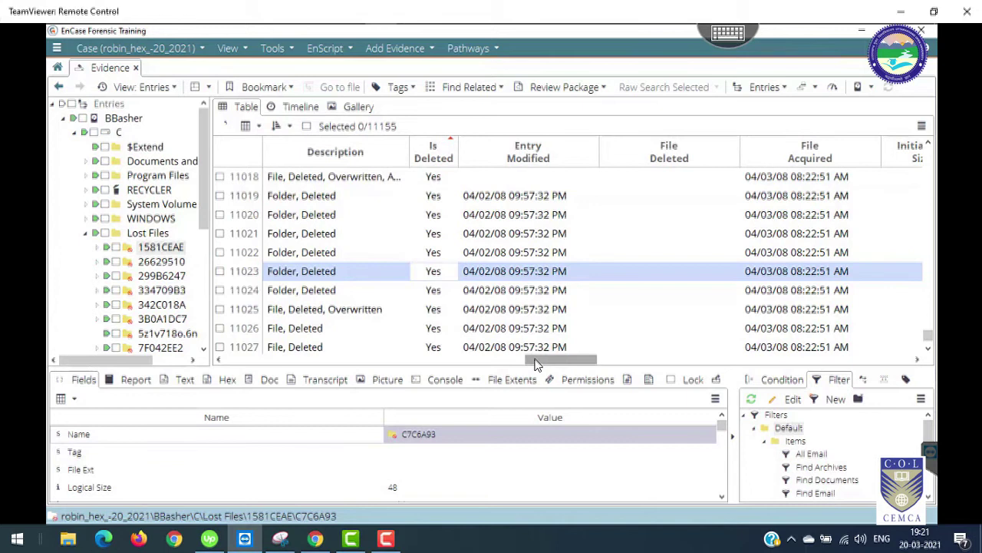
# - Look through the names, extensions and categories of the deleted entries at the end of the sorted table
pyautogui.moveTo(536, 362); pyautogui.dragTo(254, 375)
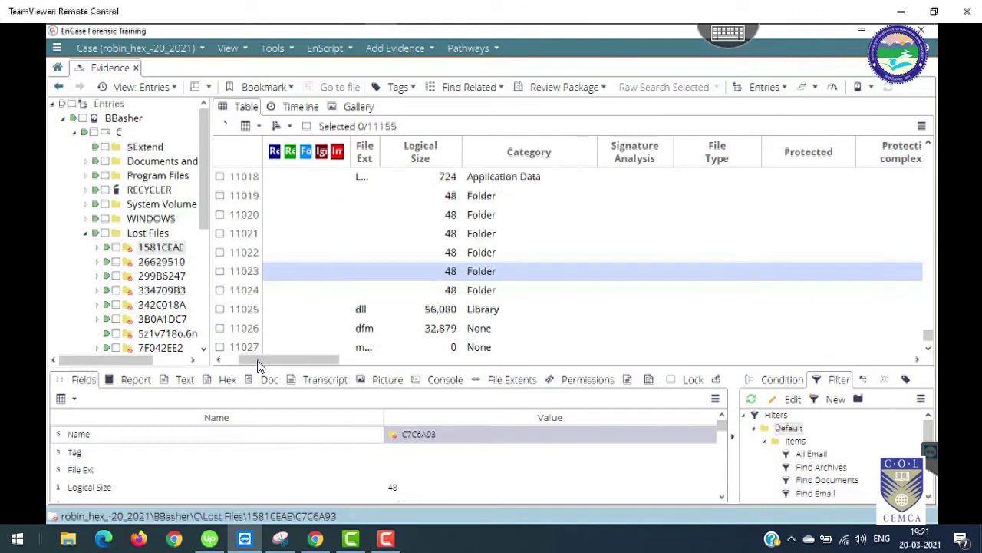
pyautogui.click(215, 361)
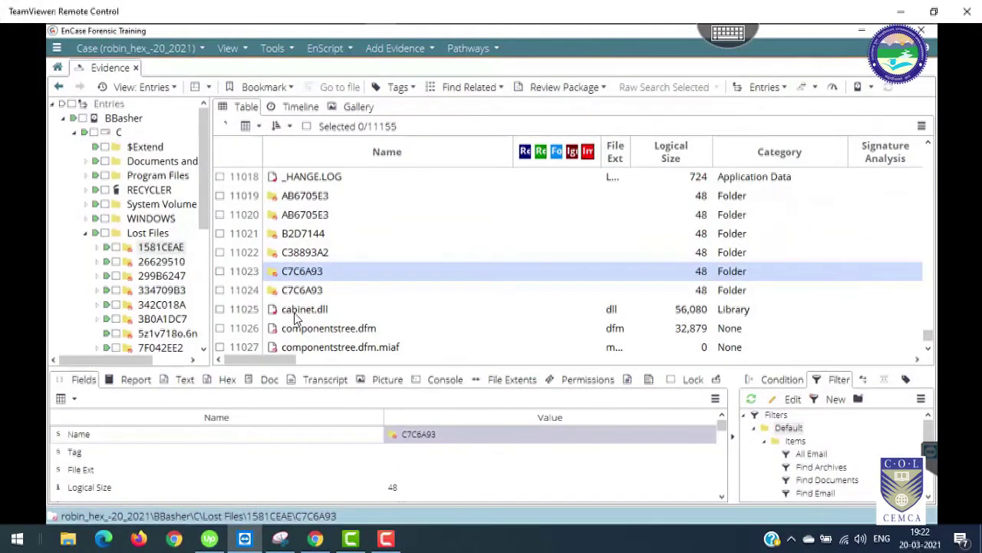
pyautogui.scroll(-3, 310, 326)
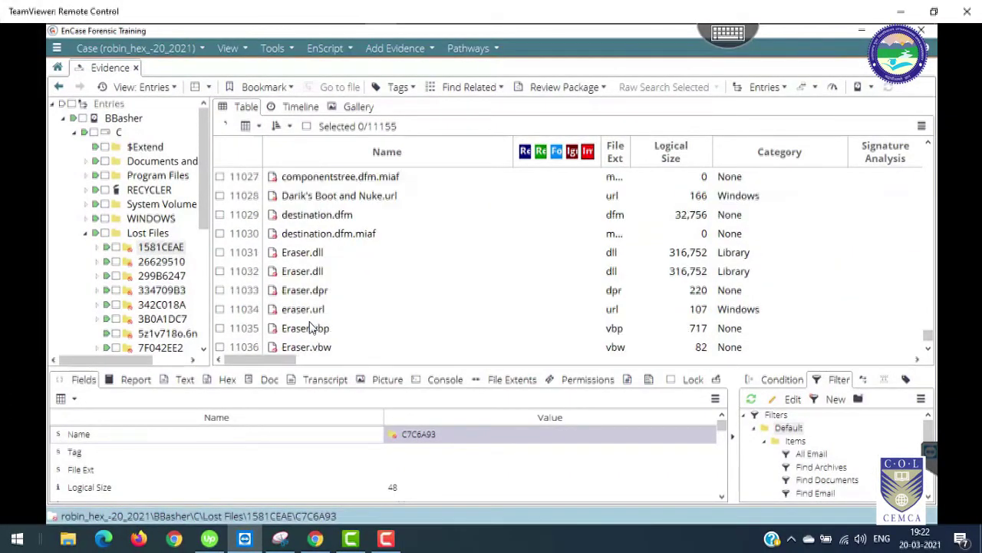
pyautogui.scroll(-4, 319, 327)
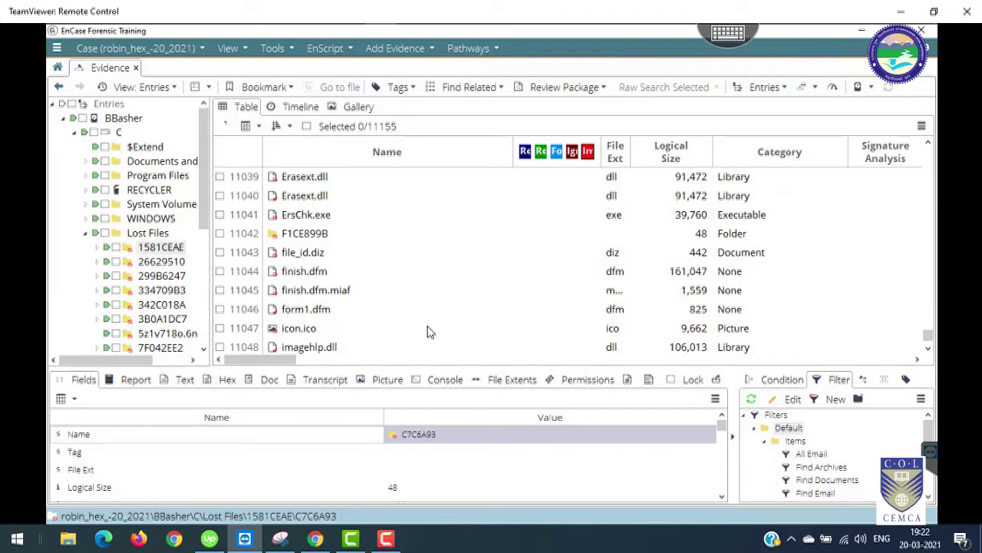
pyautogui.scroll(-6, 404, 331)
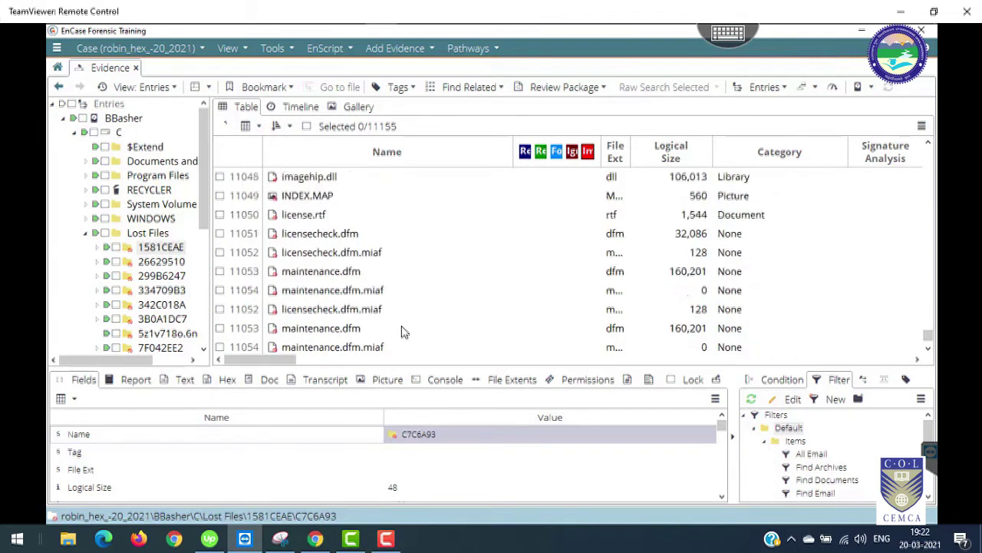
pyautogui.scroll(-8, 404, 331)
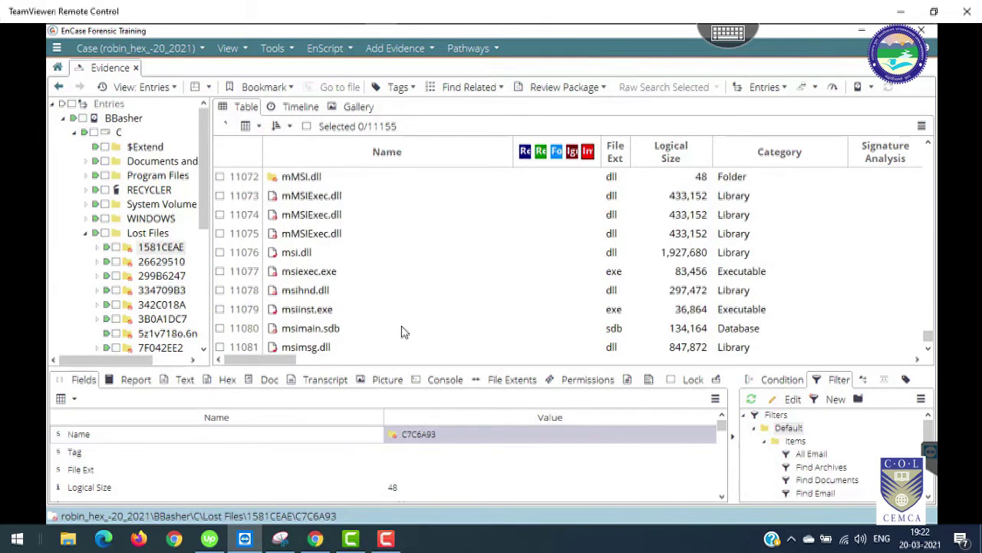
pyautogui.scroll(-8, 404, 331)
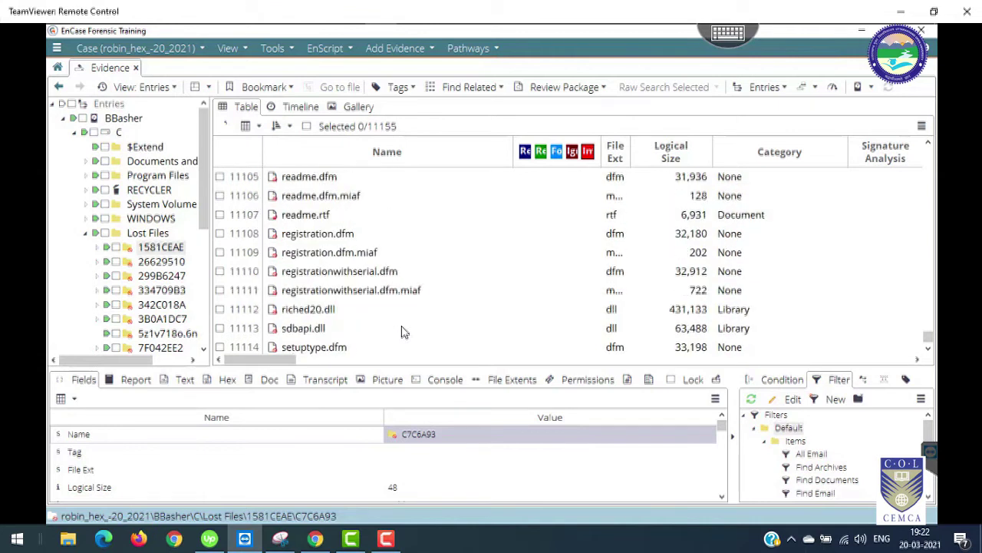
pyautogui.scroll(-9, 405, 332)
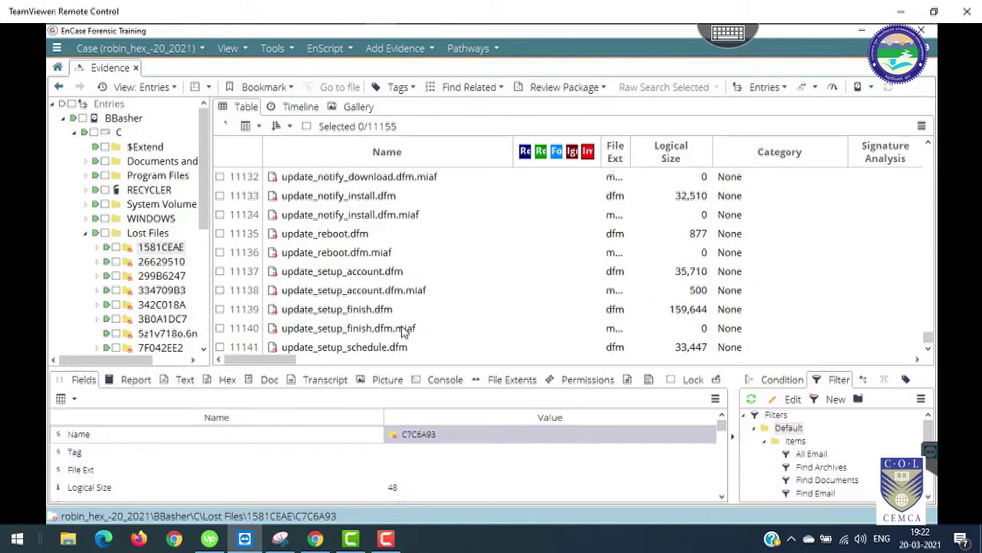
pyautogui.scroll(-5, 404, 332)
pyautogui.scroll(9, 404, 332)
pyautogui.scroll(3, 404, 332)
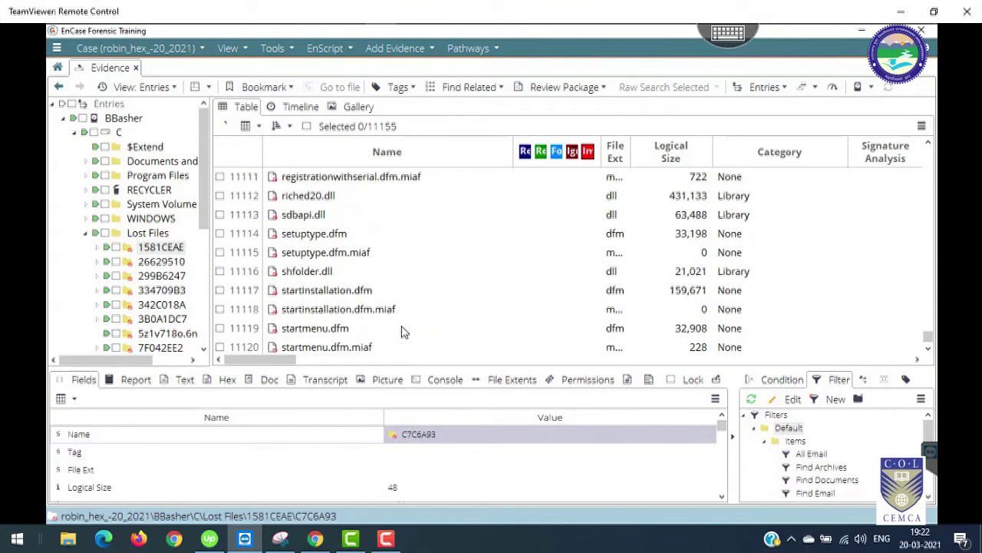
pyautogui.scroll(3, 404, 332)
pyautogui.scroll(3, 404, 332)
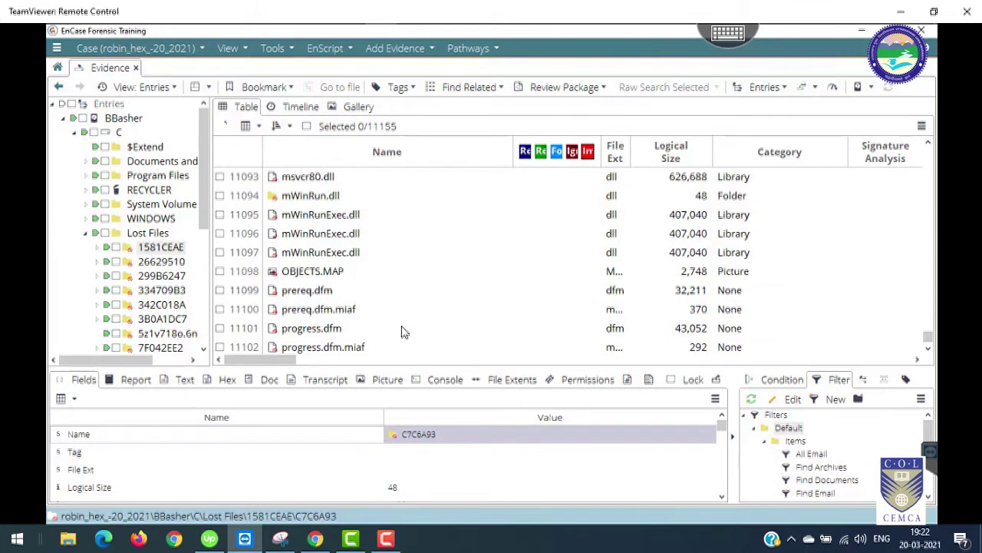
pyautogui.scroll(1, 404, 331)
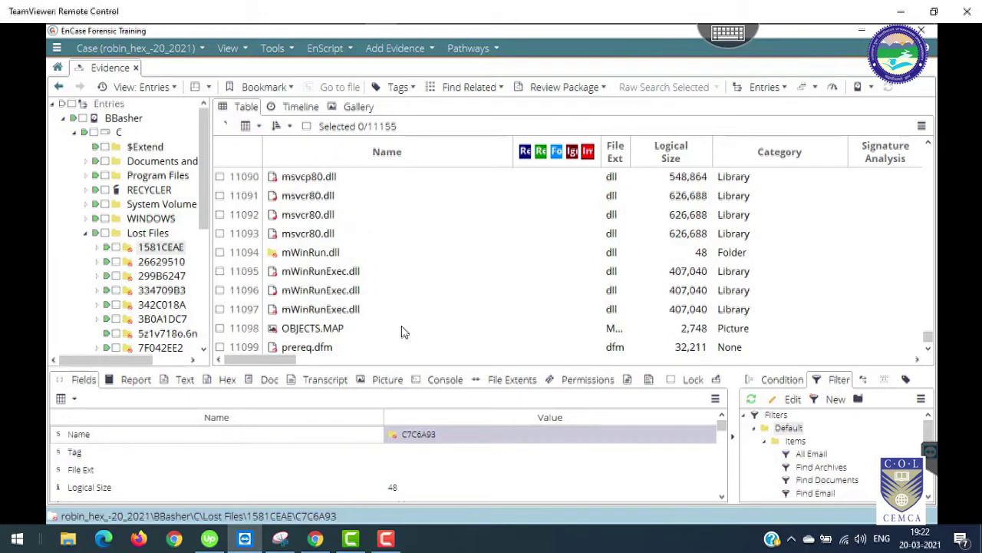
pyautogui.scroll(10, 404, 332)
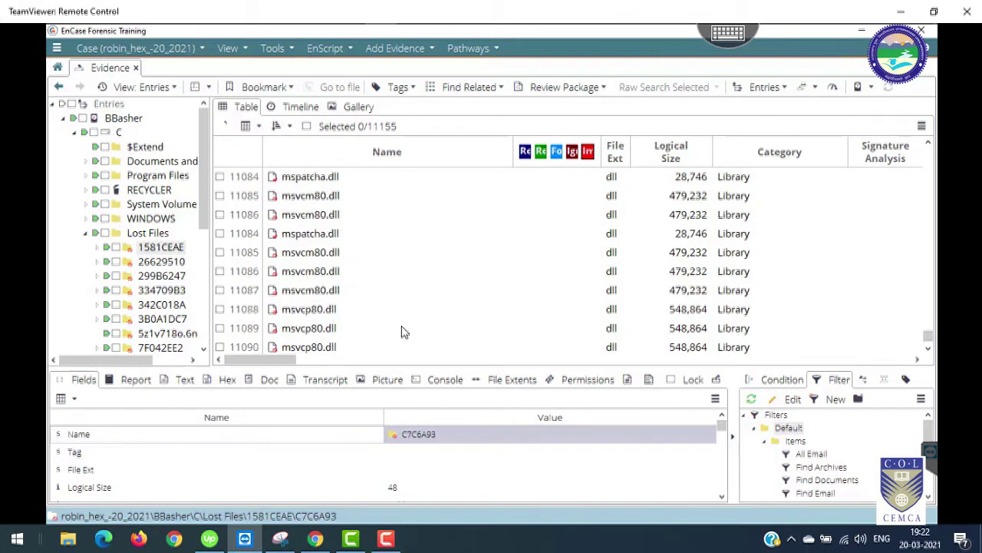
pyautogui.scroll(5, 405, 332)
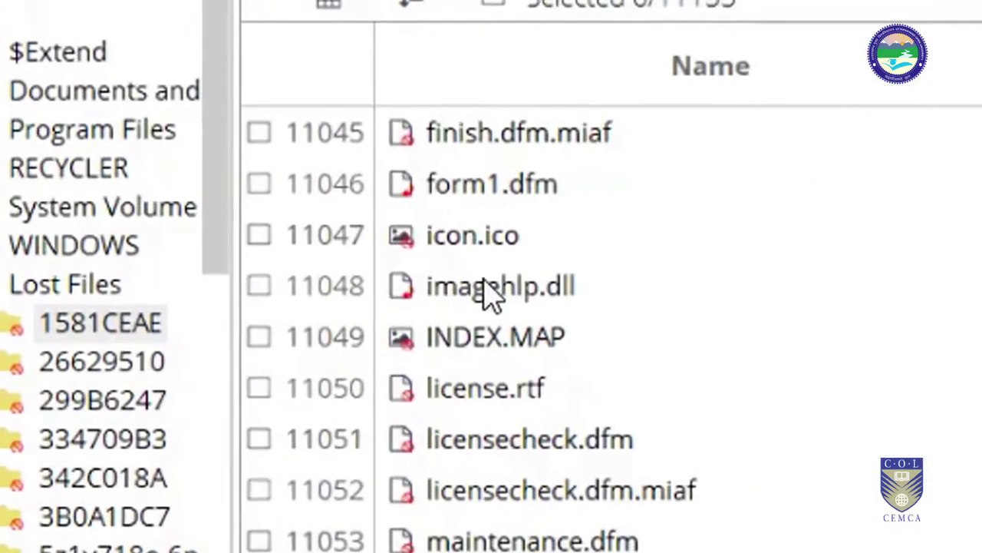
pyautogui.click(367, 290)
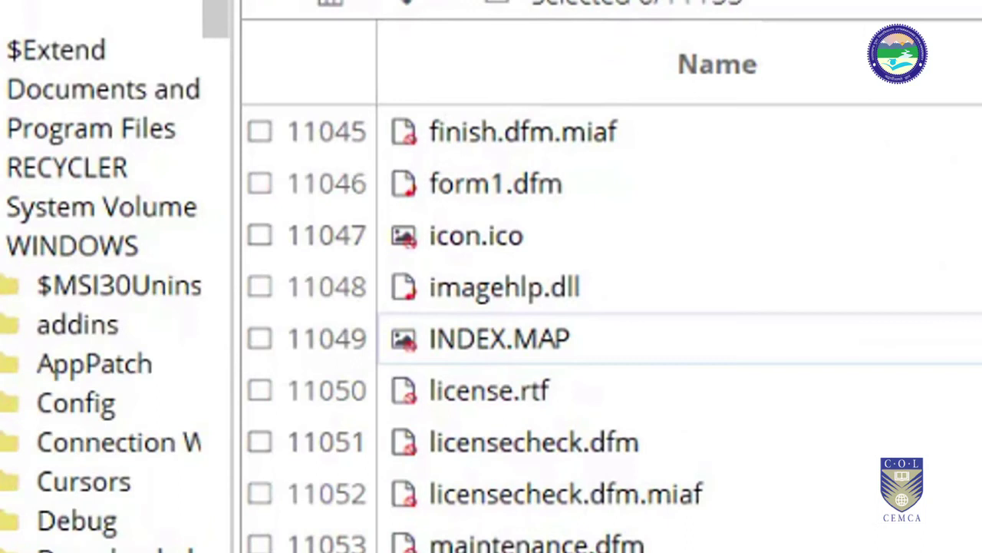
pyautogui.click(260, 338)
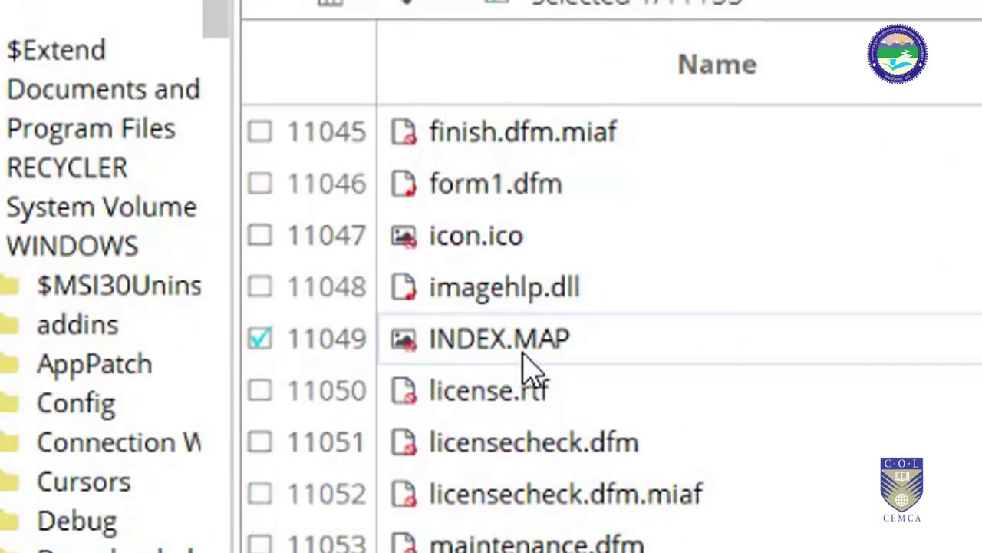
pyautogui.click(270, 336)
# - Select the deleted picture icon.ico for tagging and apply the Review and Important tags to it
pyautogui.click(268, 241)
pyautogui.rightClick(513, 247)
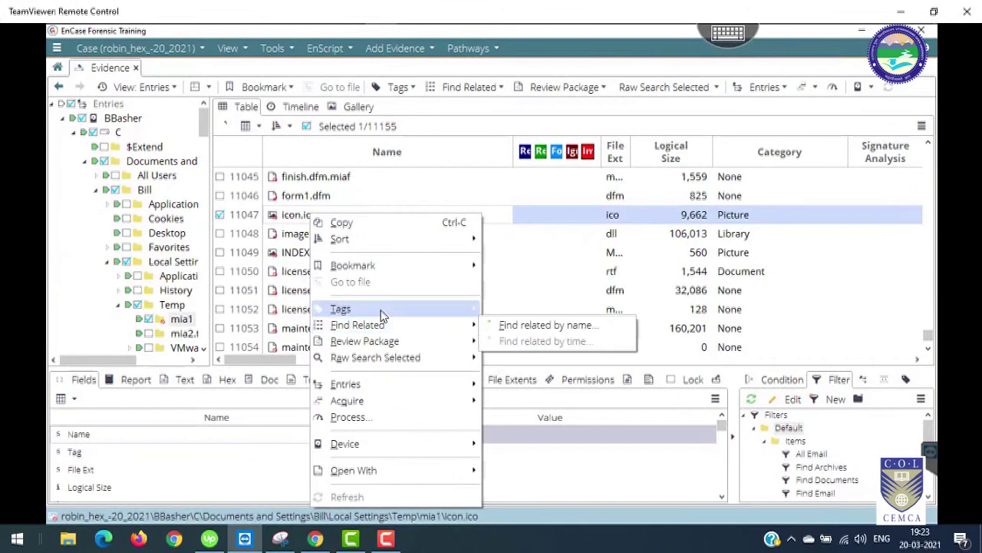
pyautogui.moveTo(382, 315)
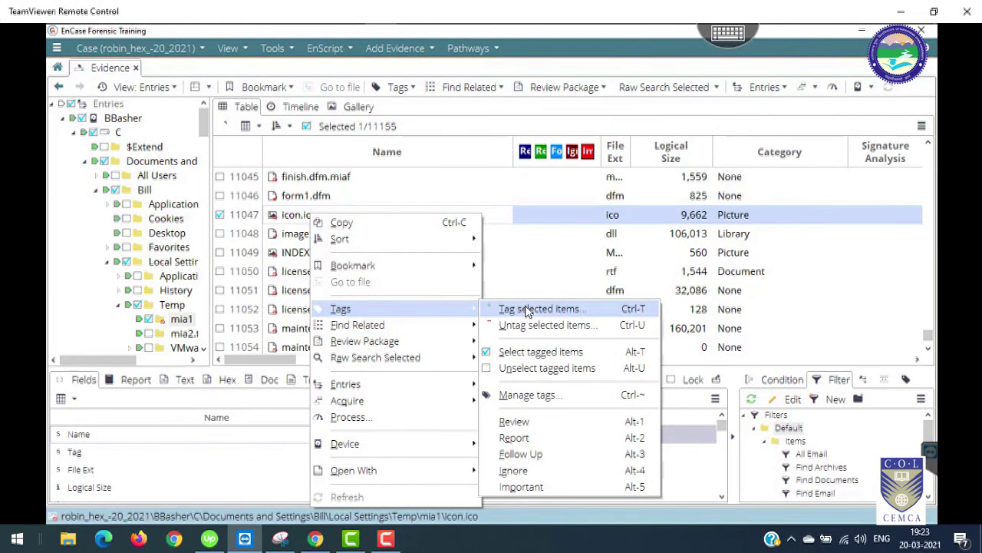
pyautogui.click(526, 309)
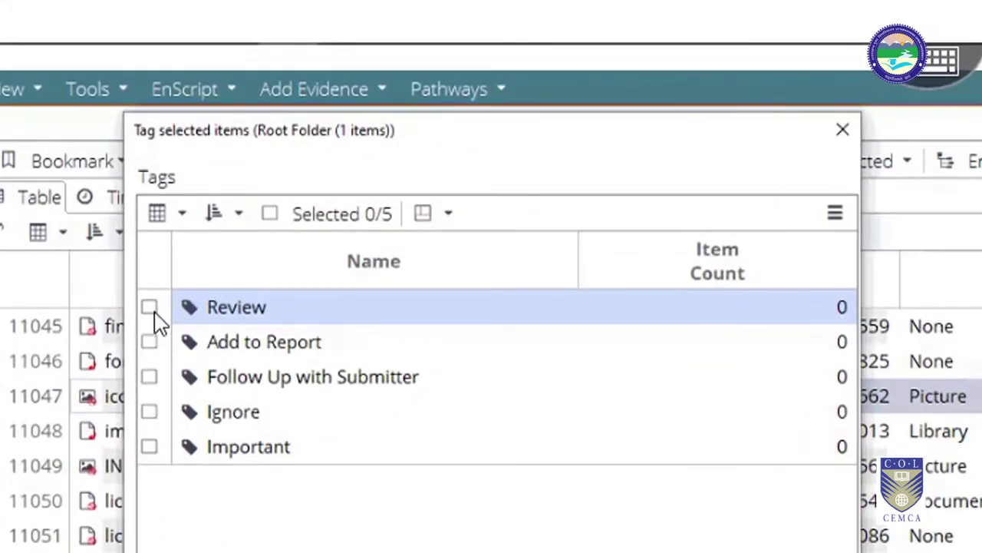
pyautogui.click(150, 448)
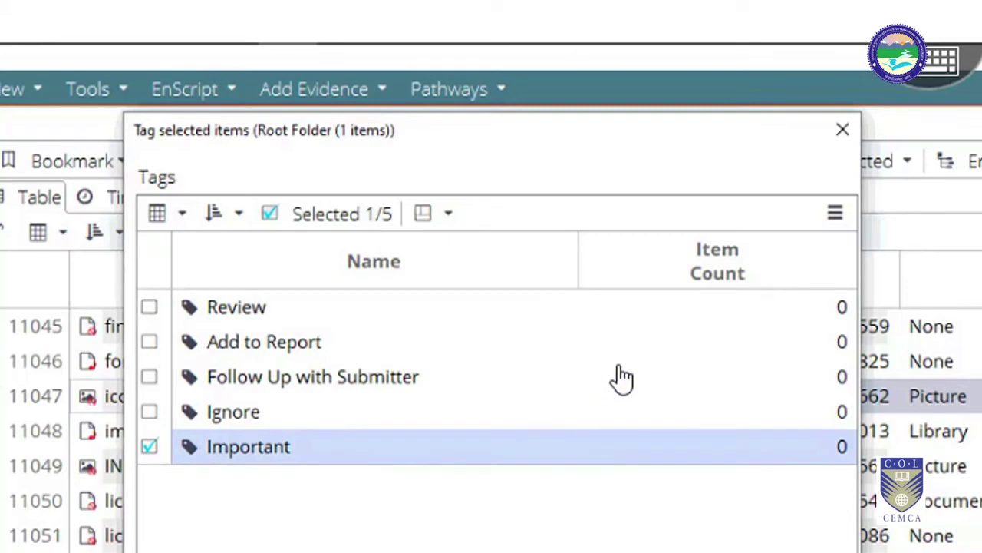
pyautogui.click(150, 308)
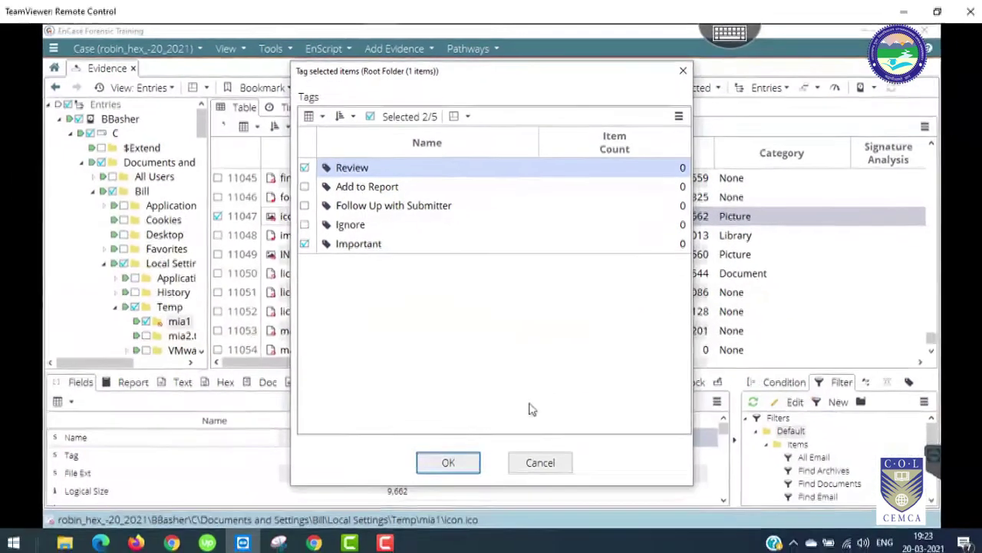
pyautogui.click(449, 460)
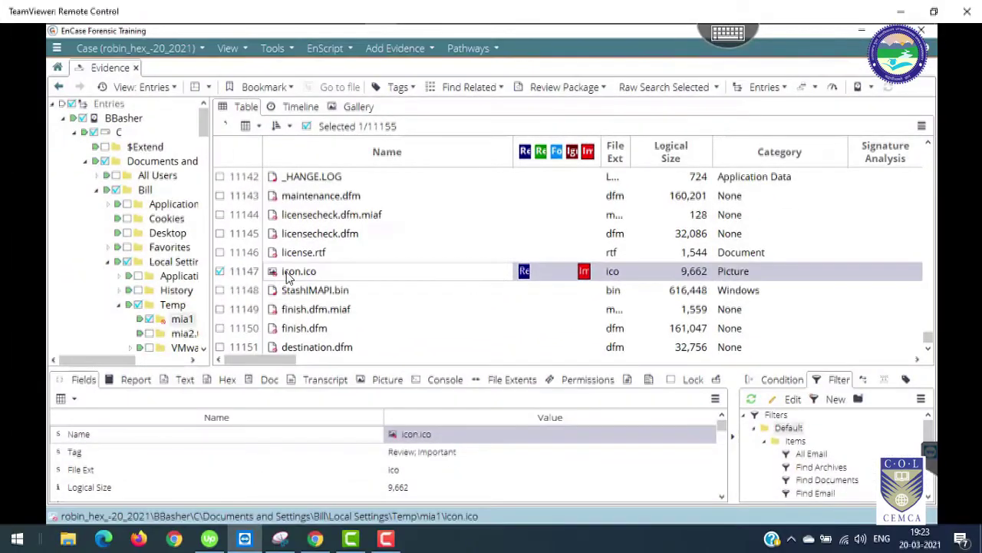
# - Open the file viewer list for icon.ico, create a new file viewer and start browsing for its application path
pyautogui.rightClick(288, 278)
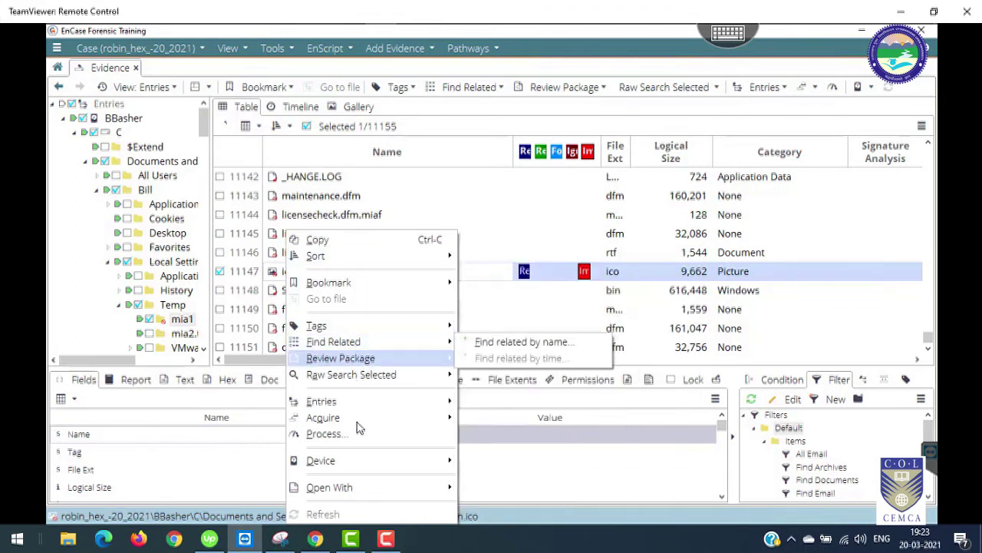
pyautogui.moveTo(358, 499)
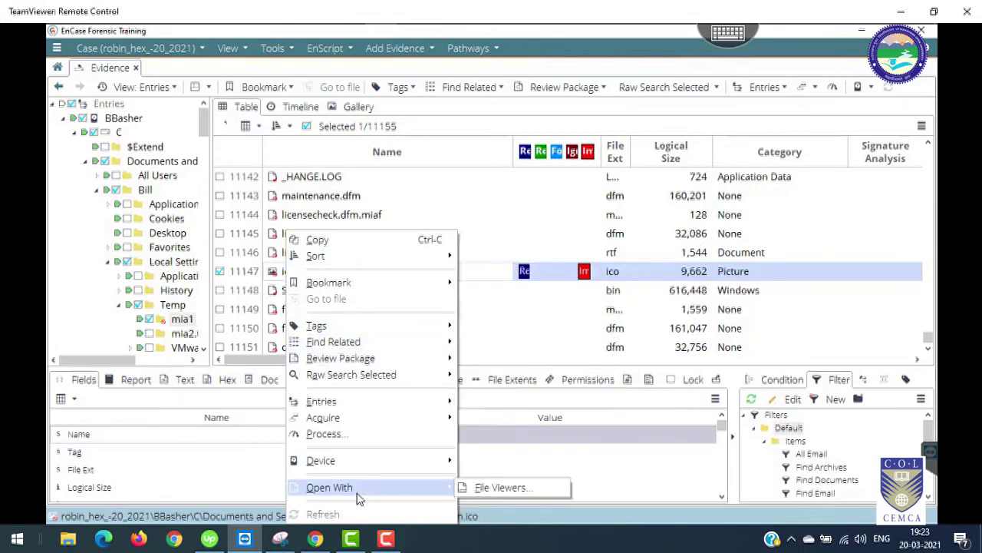
pyautogui.click(499, 488)
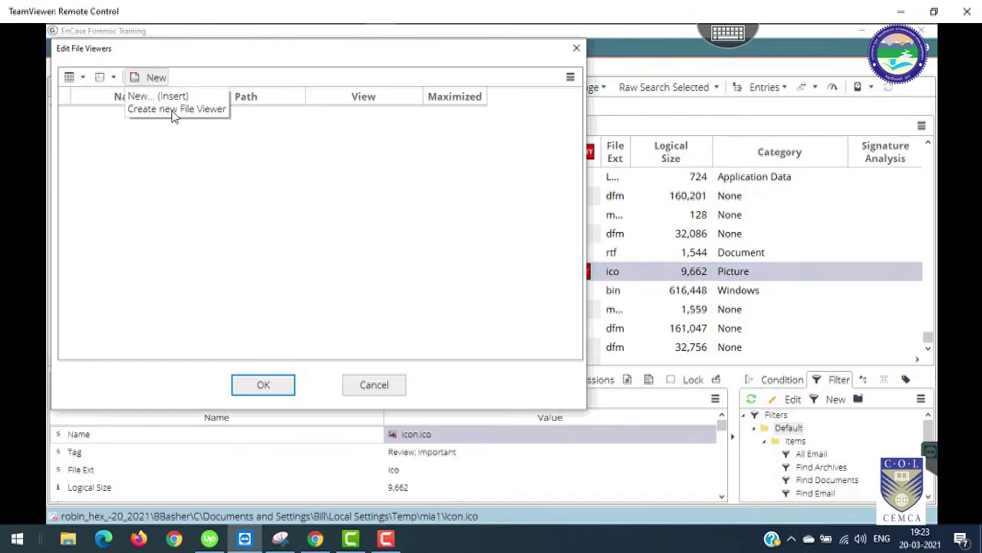
pyautogui.click(70, 76)
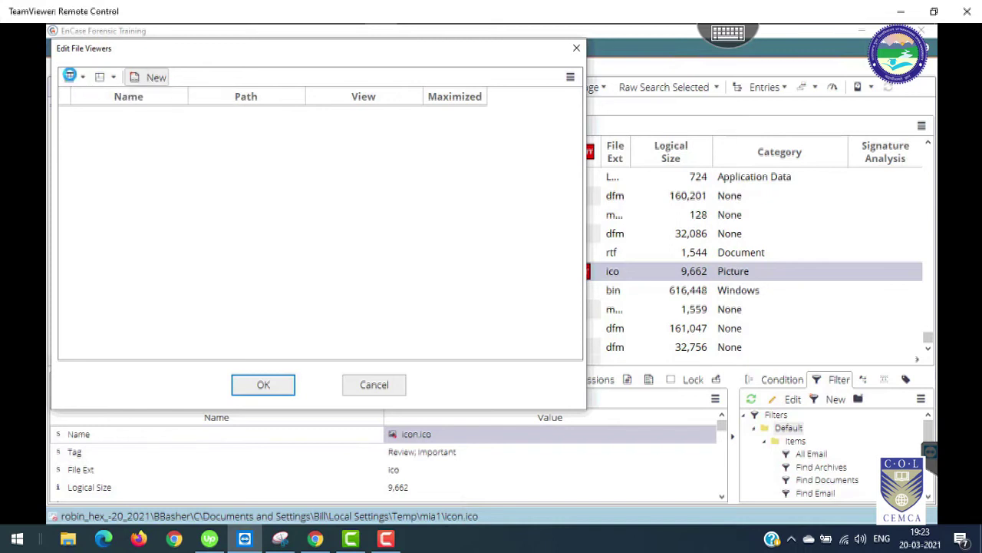
pyautogui.click(400, 335)
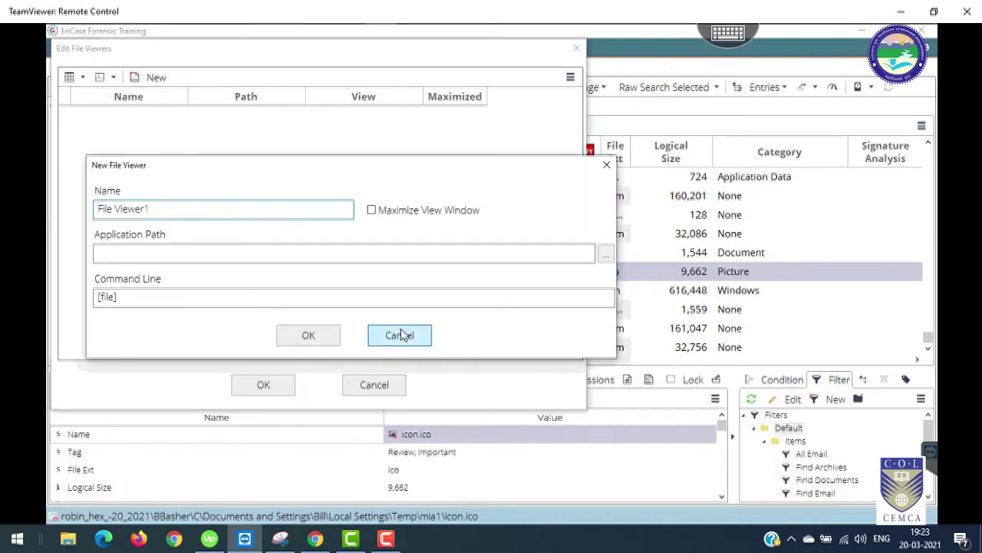
pyautogui.click(134, 79)
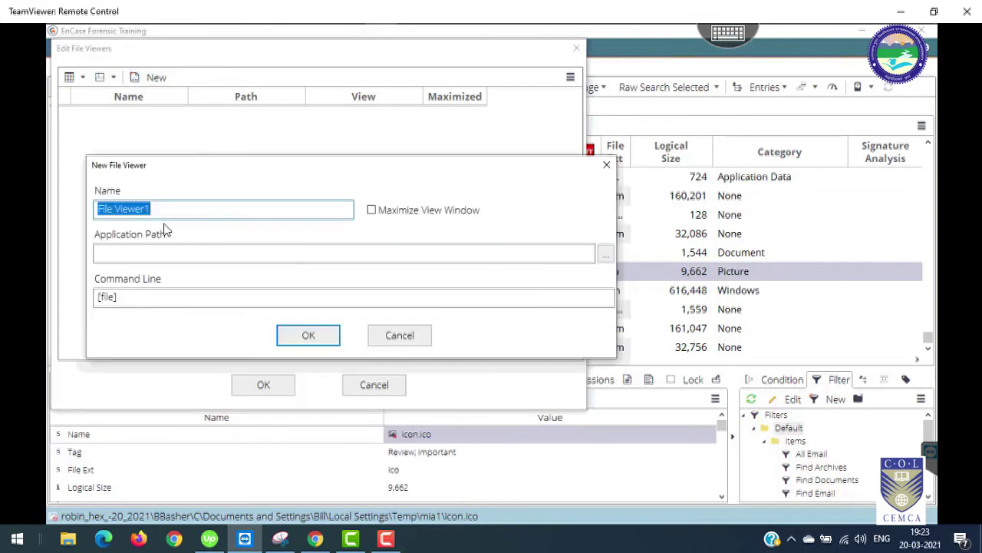
pyautogui.click(604, 254)
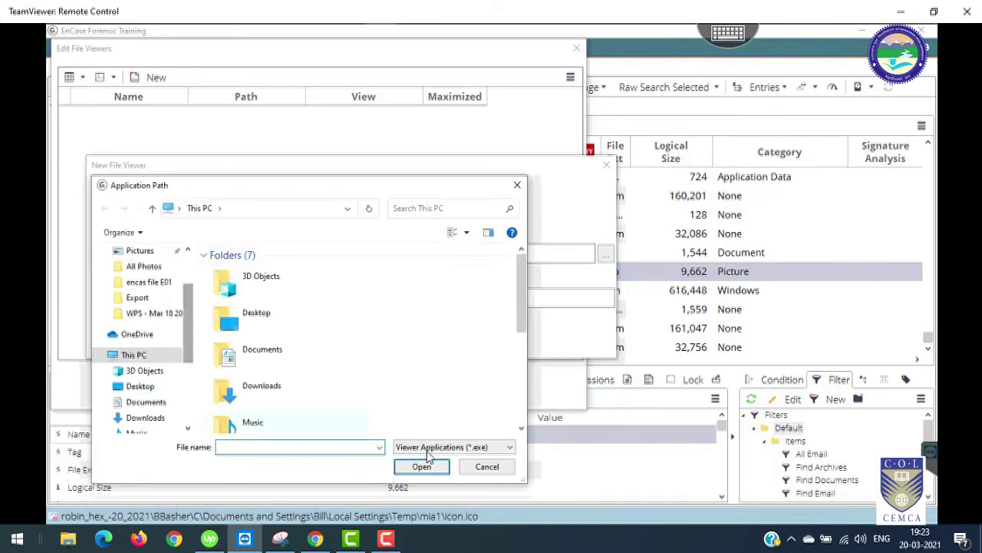
# - Browse to the Program Files (x86) folder on Local Disk (C:) to find a viewer application
pyautogui.moveTo(189, 337); pyautogui.dragTo(190, 262)
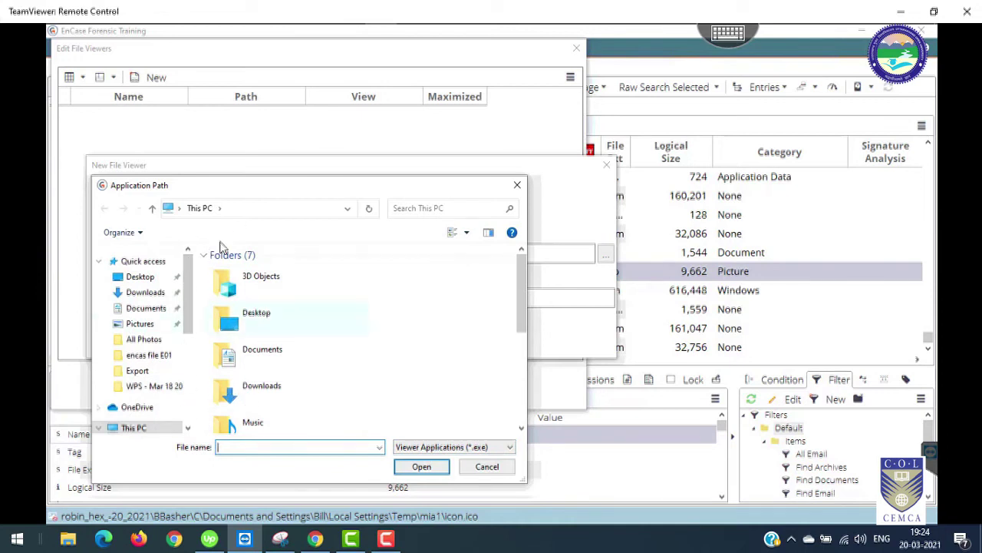
pyautogui.click(189, 403)
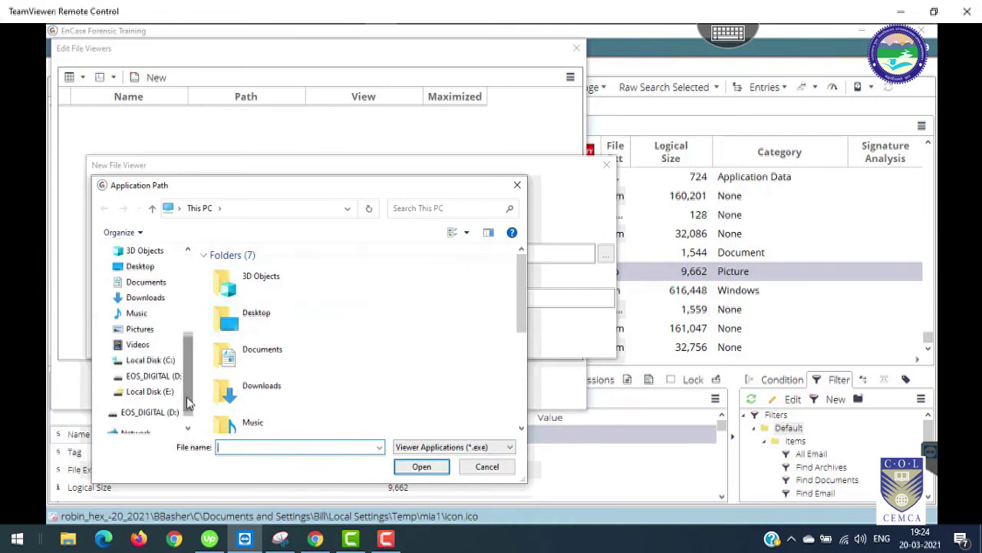
pyautogui.click(151, 361)
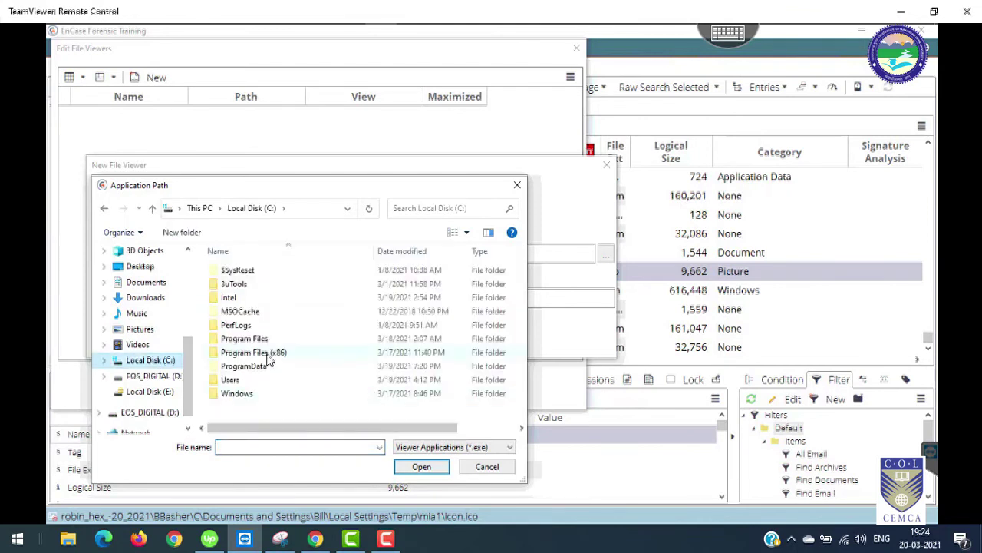
pyautogui.doubleClick(267, 355)
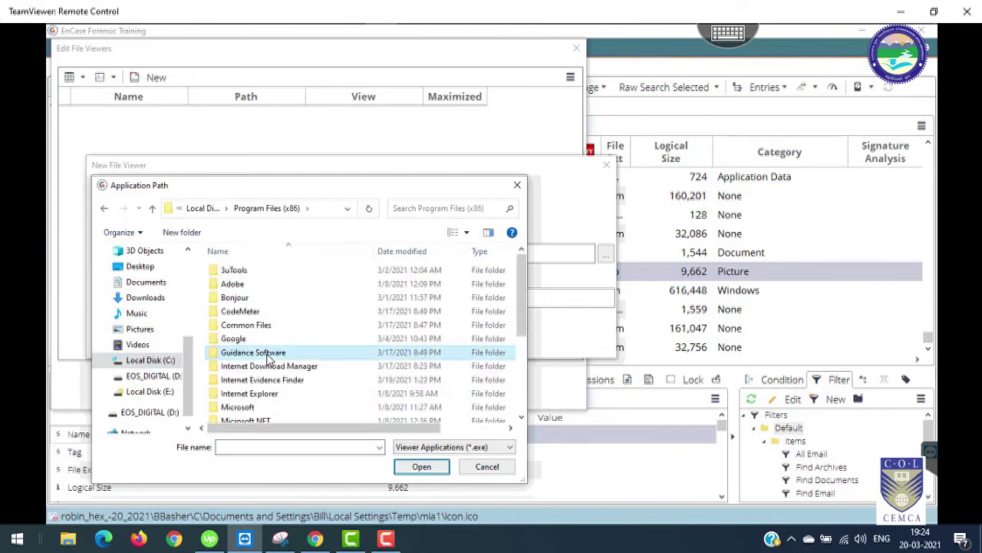
pyautogui.press('m')
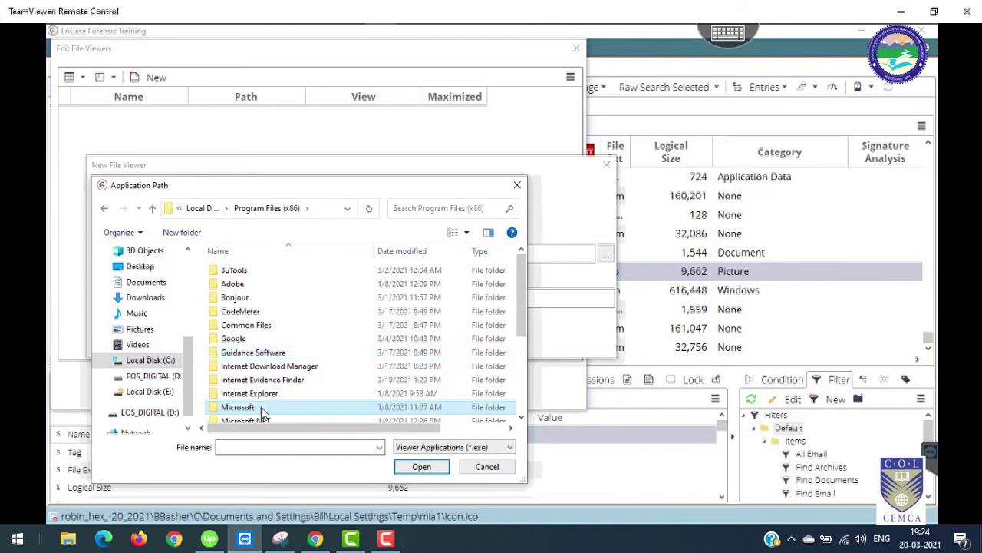
pyautogui.scroll(-2, 260, 408)
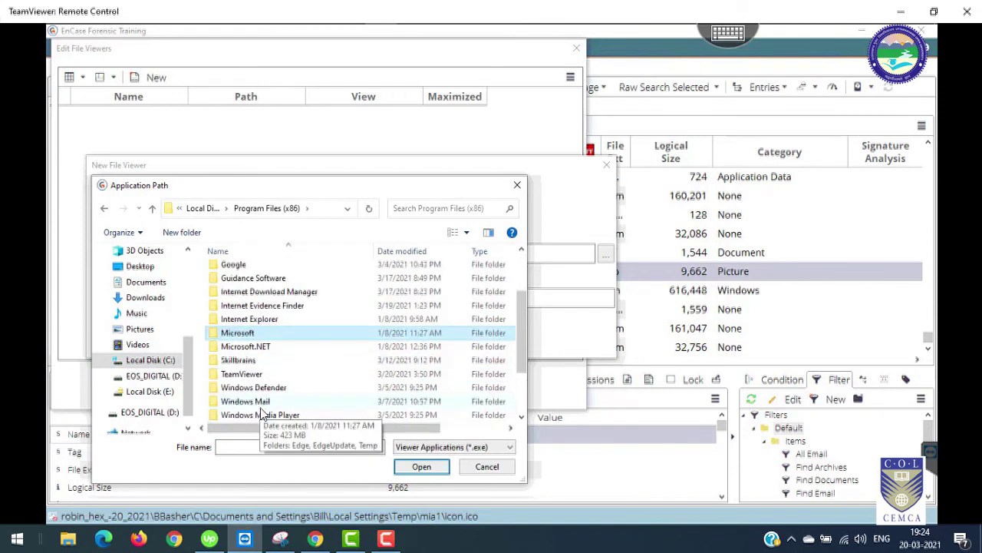
pyautogui.scroll(-2, 261, 411)
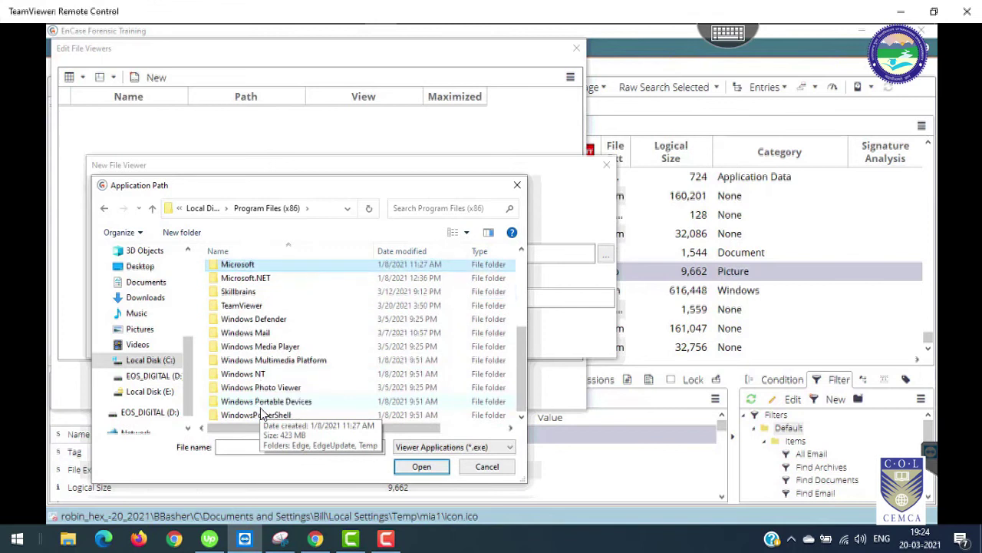
# - Try to use ImagingDevices.exe from the Windows Photo Viewer folder as the viewer application, and return to Program Files (x86)
pyautogui.doubleClick(278, 387)
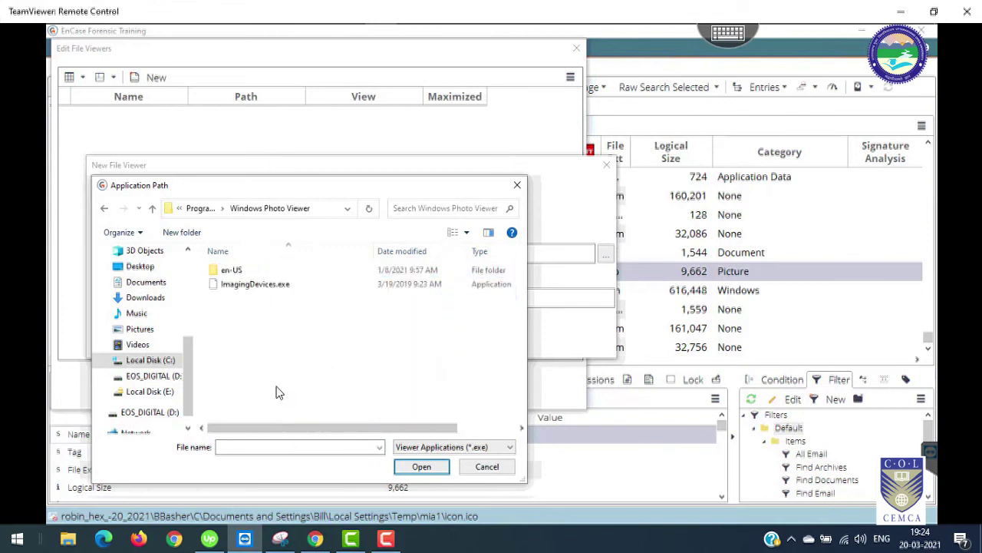
pyautogui.click(244, 287)
pyautogui.doubleClick(231, 270)
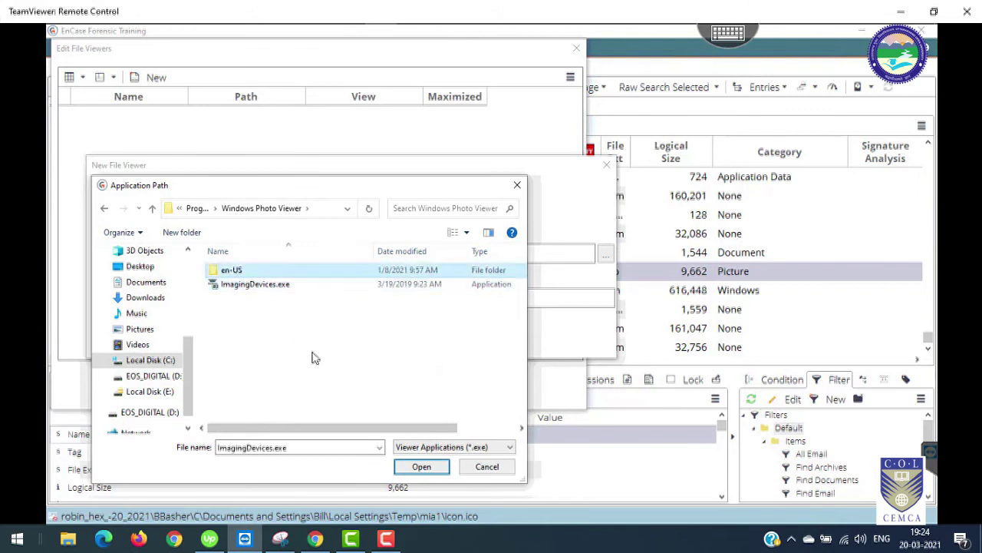
pyautogui.click(104, 211)
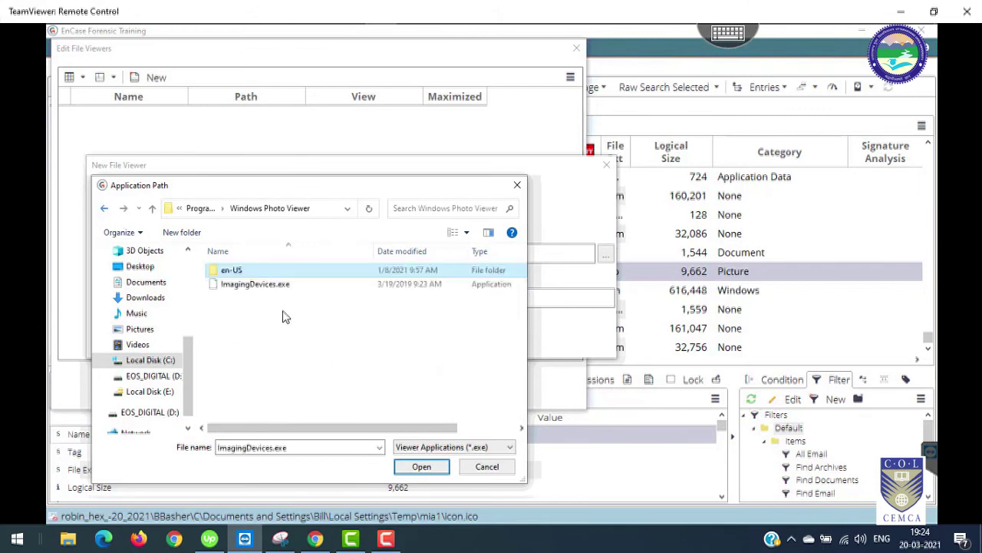
pyautogui.click(248, 285)
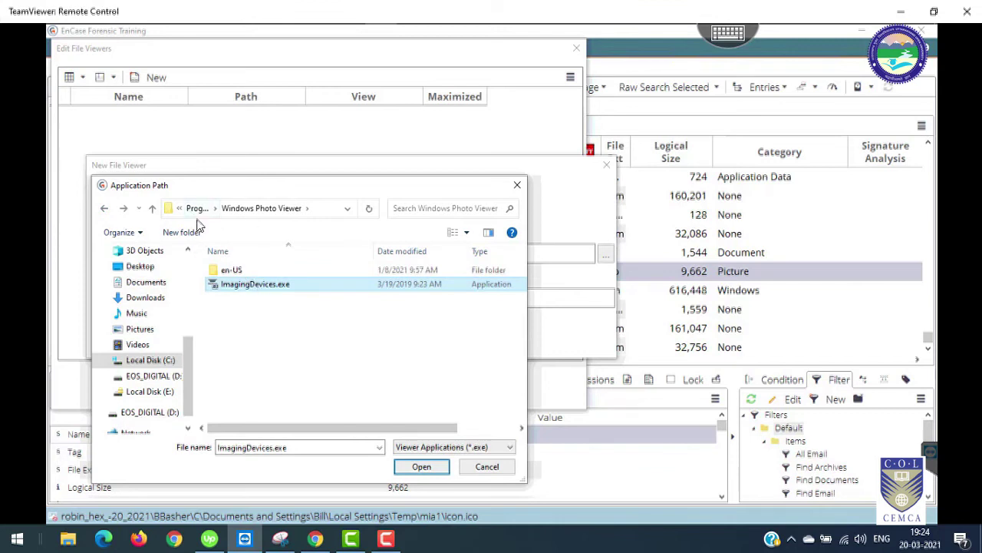
pyautogui.hotkey('alt', 'Left')
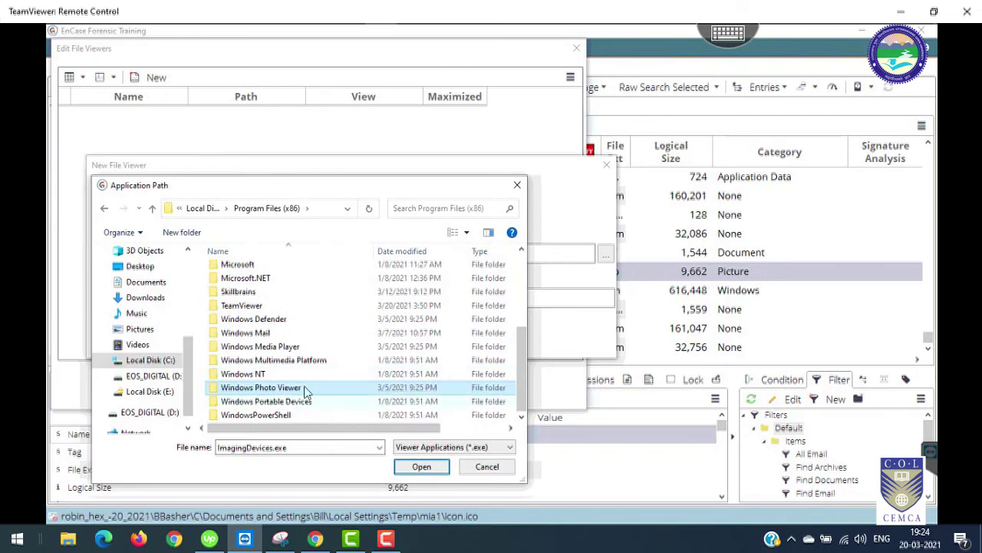
# - Set wmplayer.exe from the Windows Media Player folder as the application of File Viewer1 and save the file viewers
pyautogui.doubleClick(272, 350)
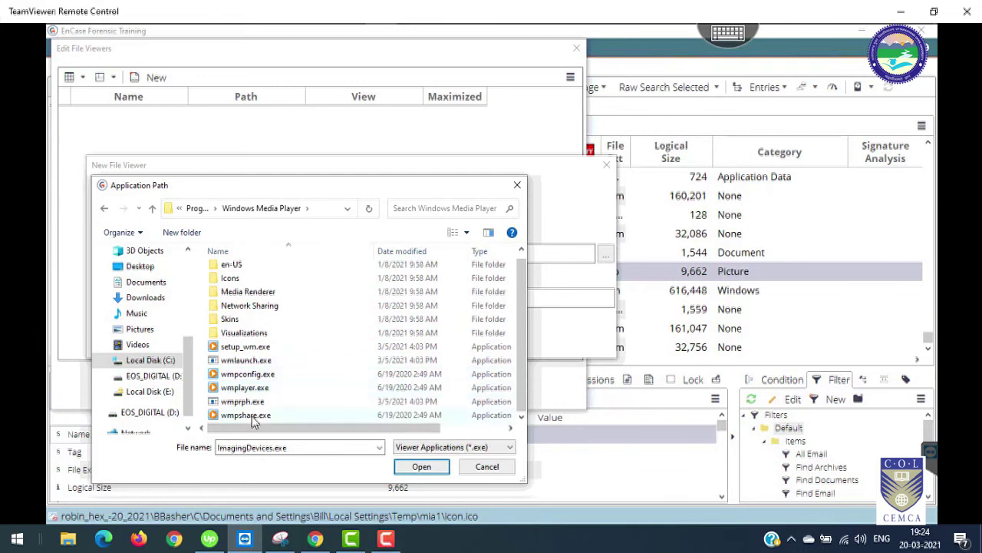
pyautogui.click(293, 388)
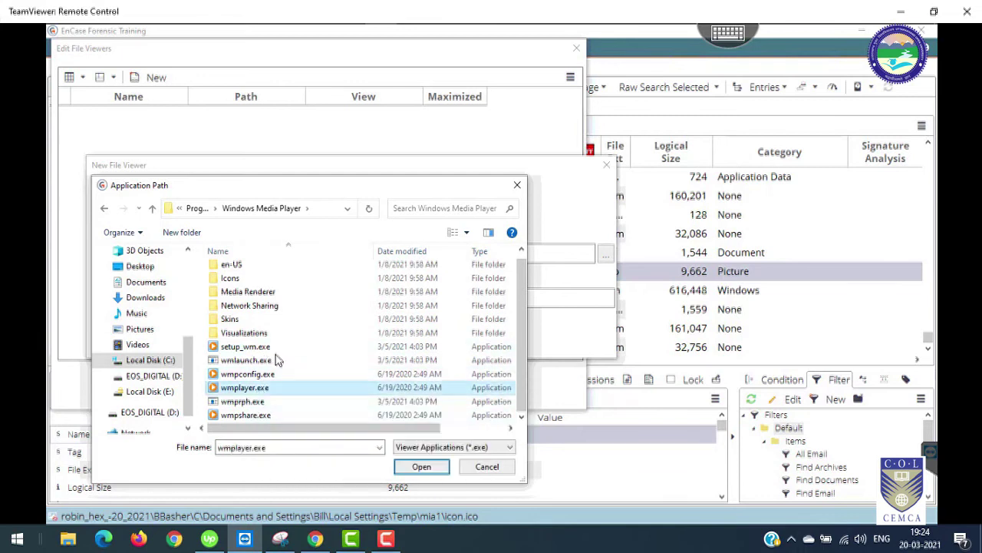
pyautogui.click(415, 466)
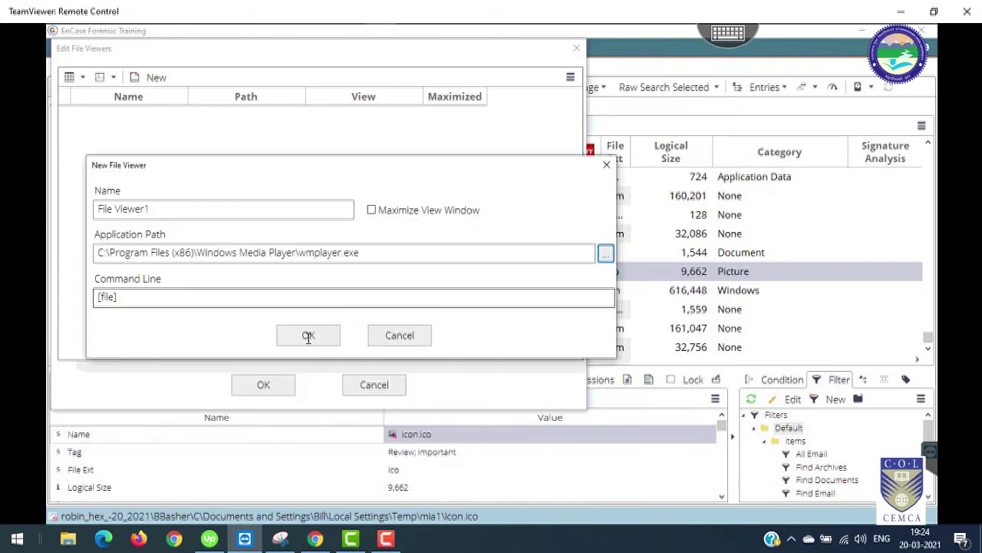
pyautogui.press('Return')
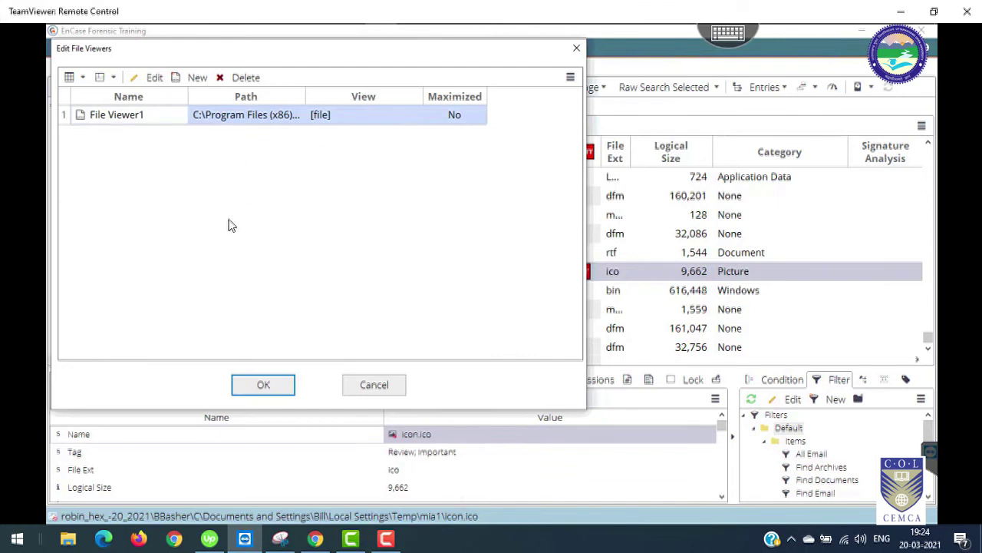
pyautogui.click(263, 385)
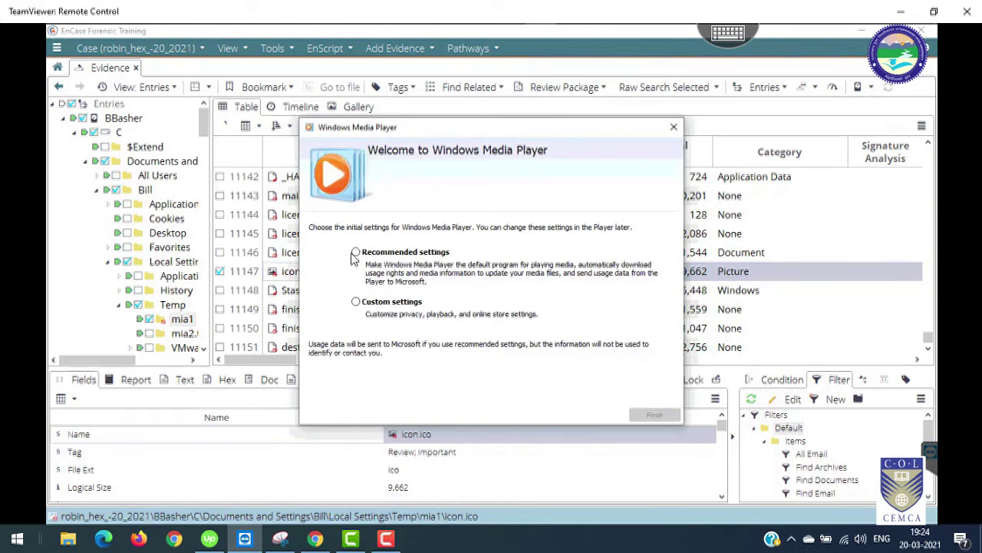
# - Finish the Windows Media Player setup with the recommended settings, and view icon.ico in the player before closing it
pyautogui.click(355, 254)
pyautogui.click(654, 415)
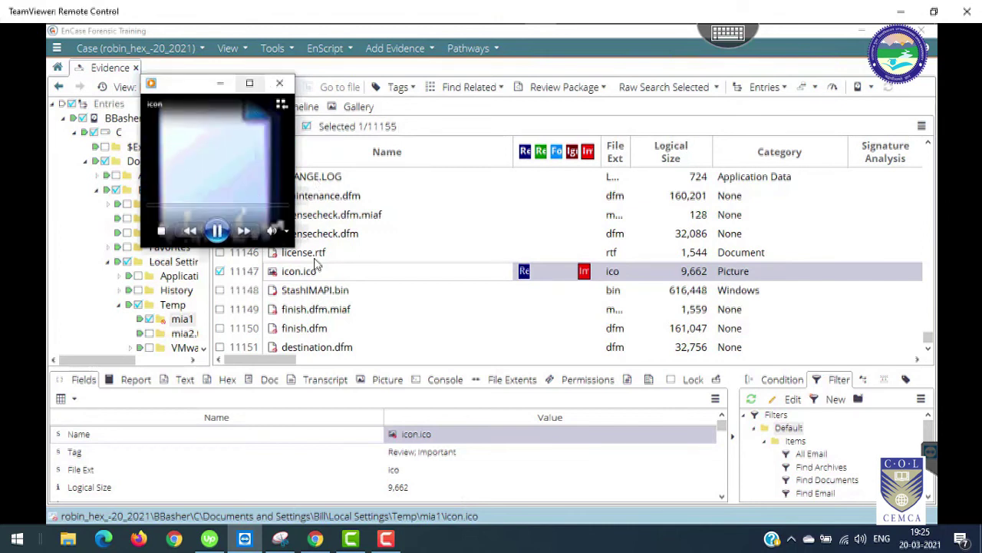
pyautogui.hotkey('alt', 'Return')
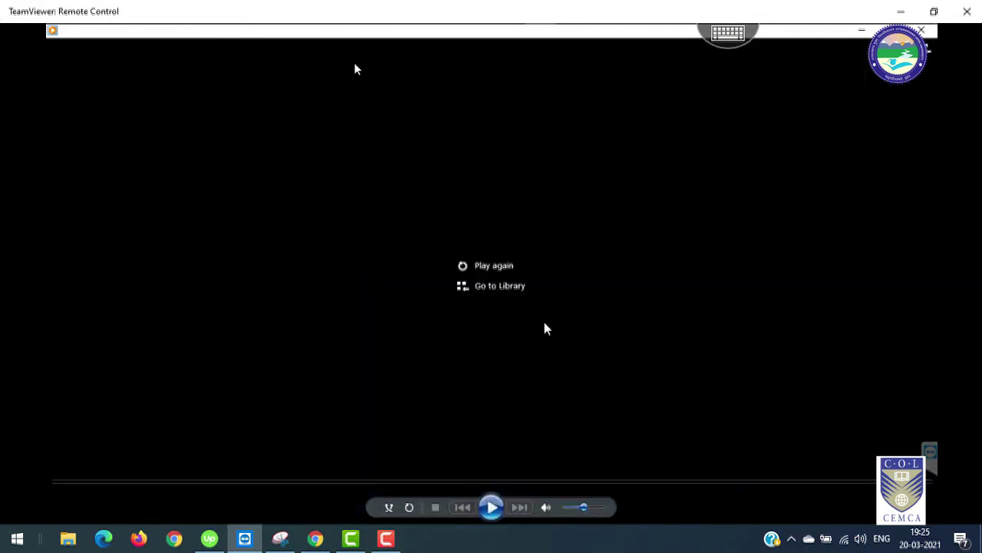
pyautogui.press('Escape')
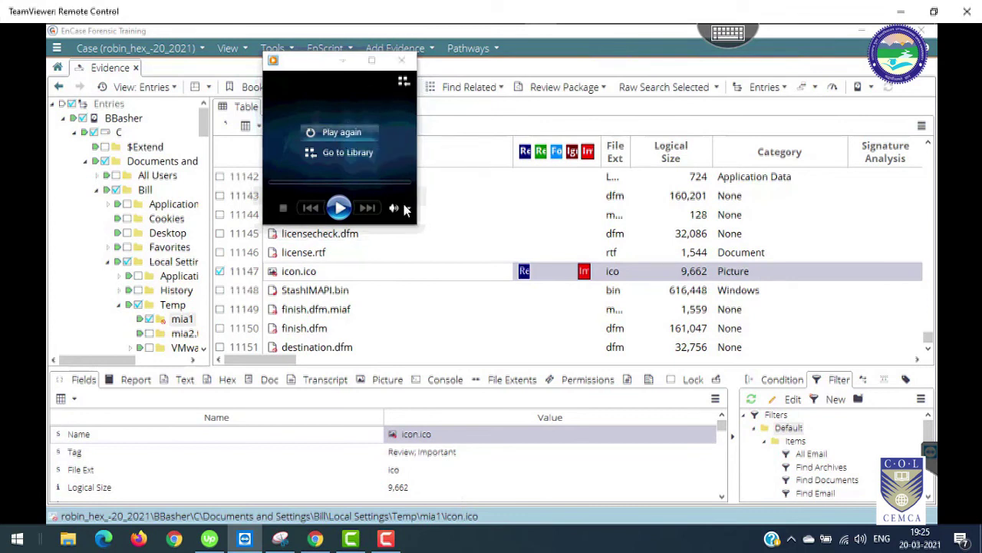
pyautogui.click(402, 61)
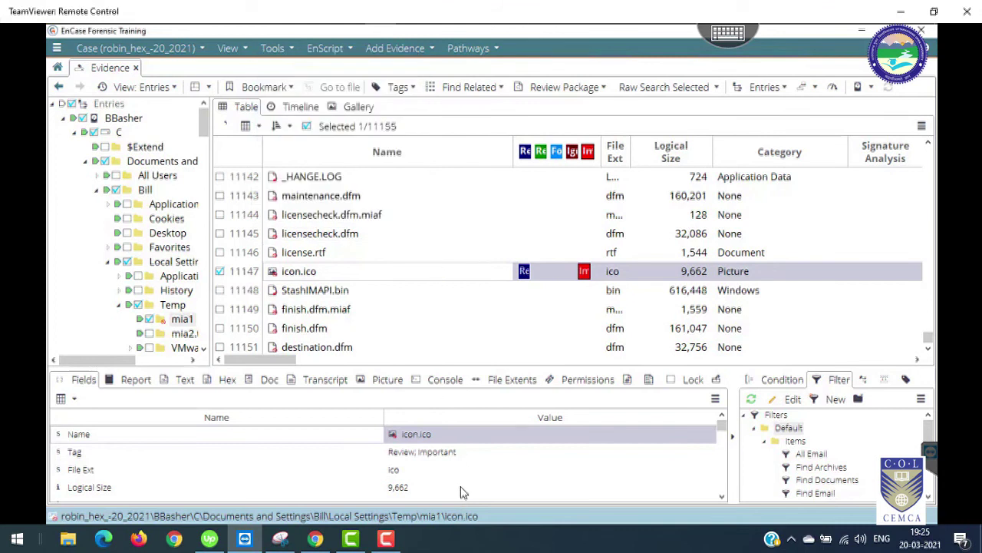
# - Apply the Report tag to icon.ico as well
pyautogui.rightClick(420, 277)
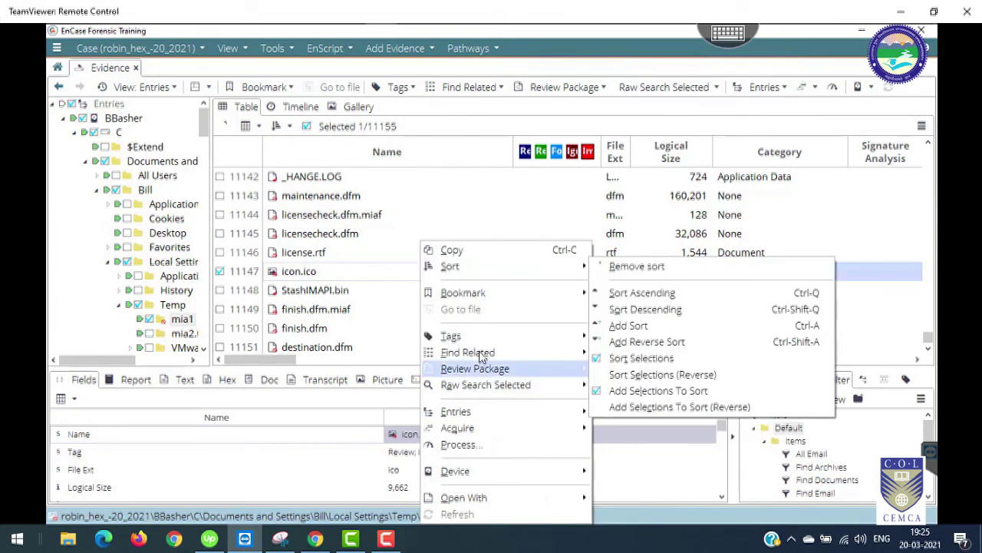
pyautogui.moveTo(477, 340)
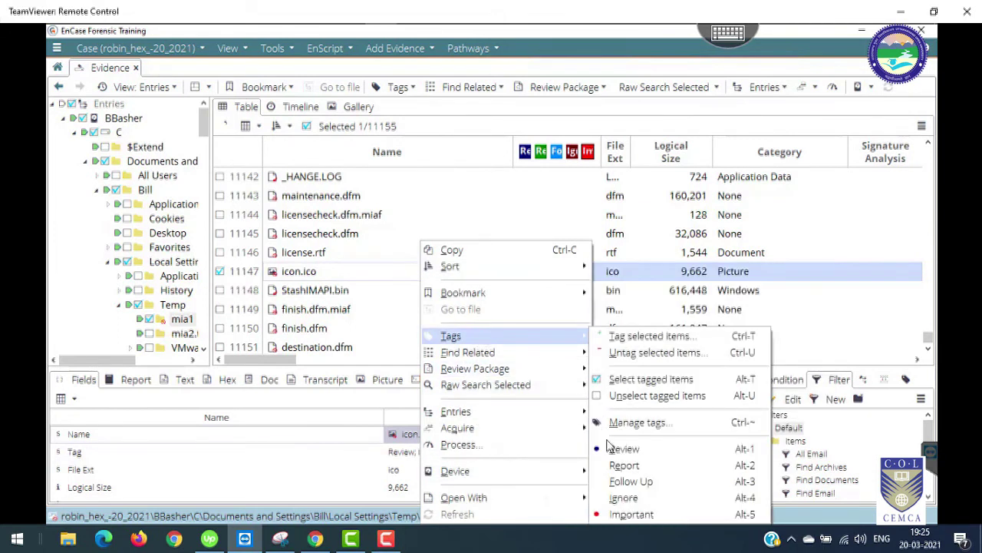
pyautogui.click(623, 465)
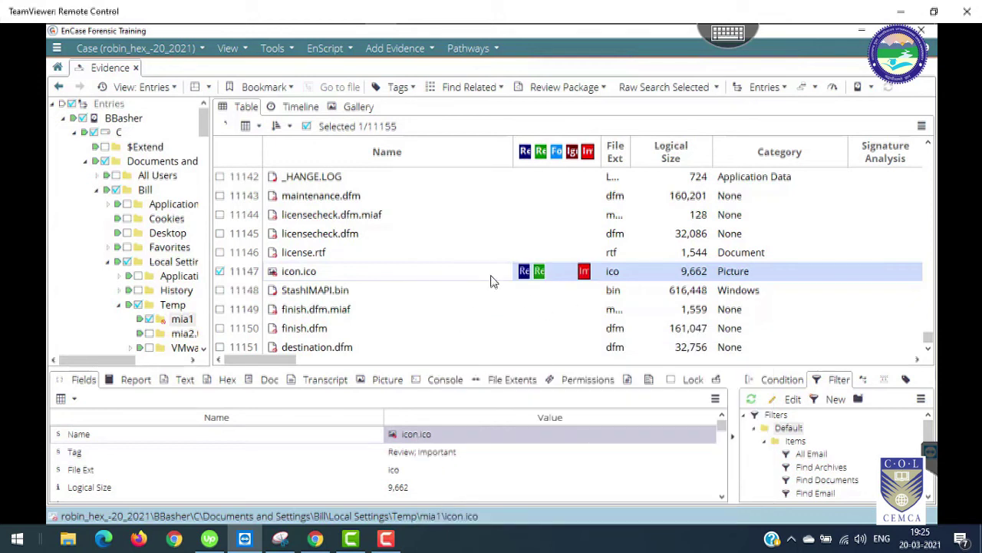
# - Open the case reports and look through the pages and sections of the Examination Report
pyautogui.click(232, 49)
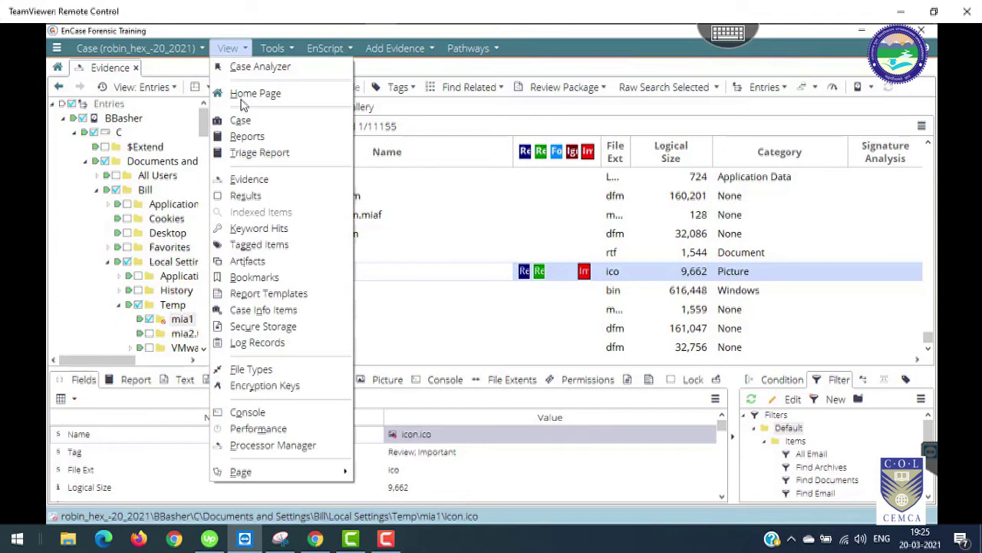
pyautogui.click(249, 138)
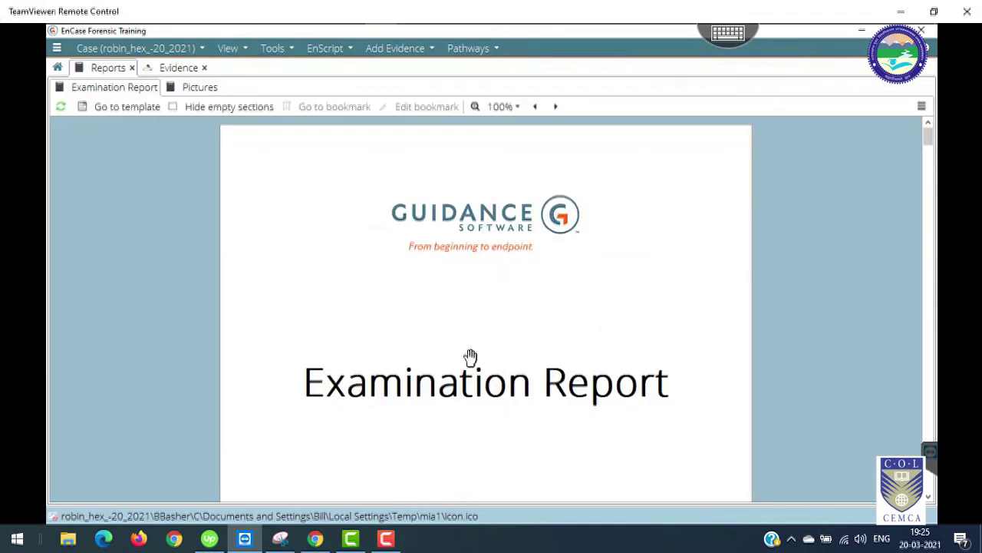
pyautogui.scroll(-5, 725, 390)
pyautogui.scroll(-5, 725, 390)
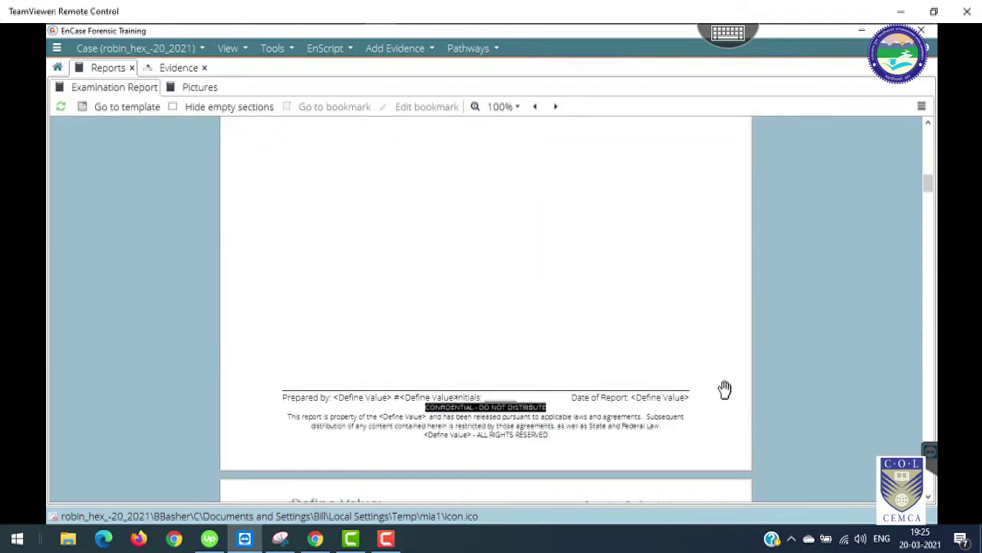
pyautogui.scroll(-5, 725, 389)
pyautogui.scroll(-10, 725, 389)
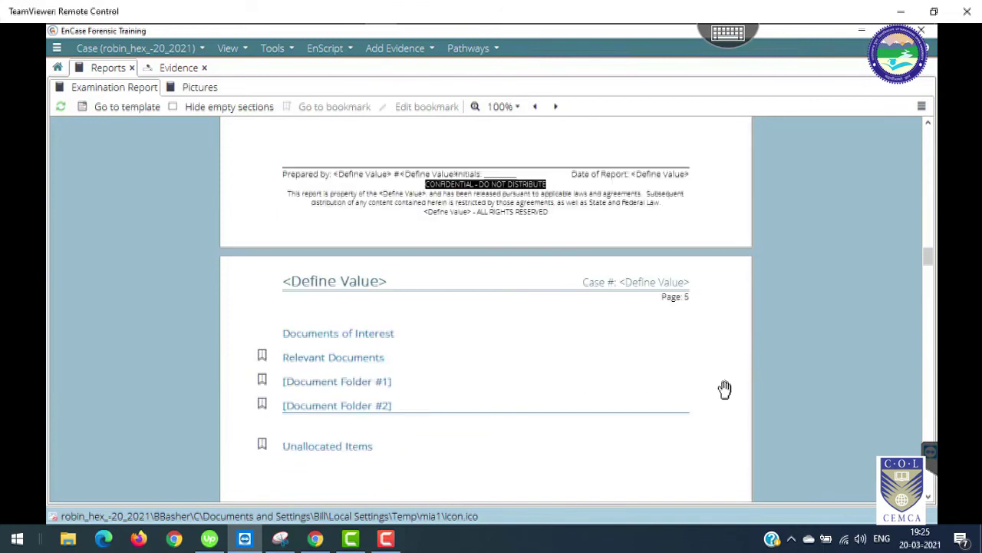
# - Look through the remaining Examination Report sections from Documents of Interest through Internet Artifacts to the end, and close the reports
pyautogui.scroll(-15, 725, 389)
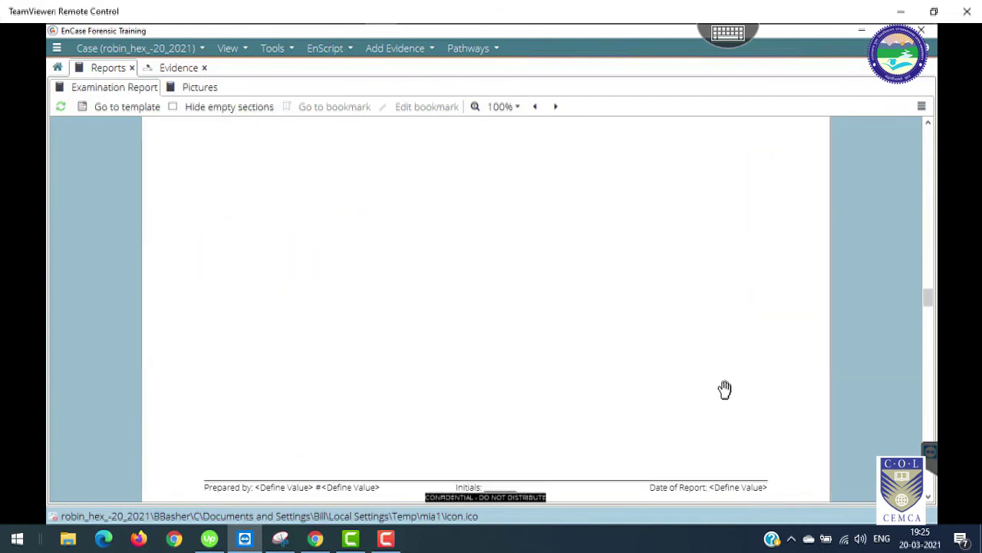
pyautogui.scroll(-3, 726, 389)
pyautogui.scroll(-10, 726, 390)
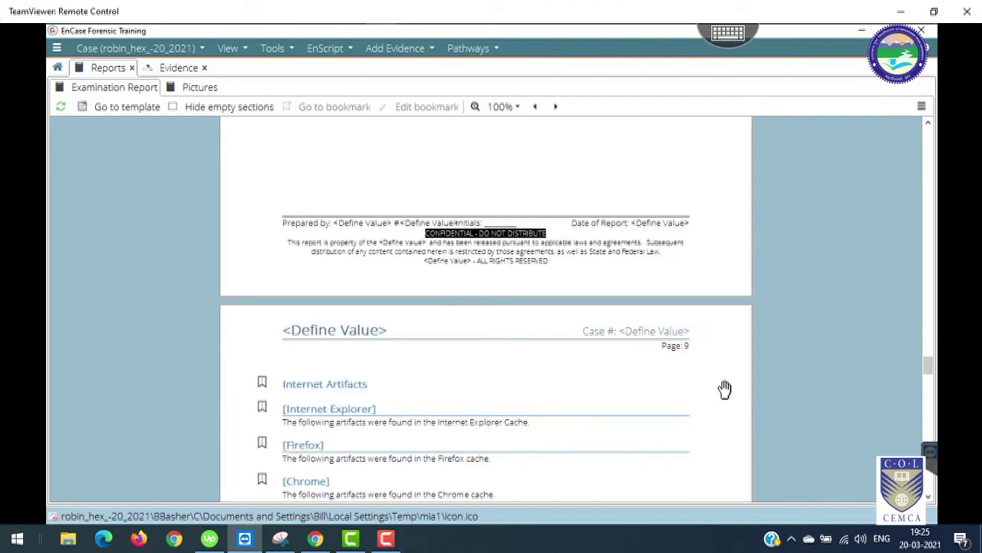
pyautogui.scroll(-8, 752, 392)
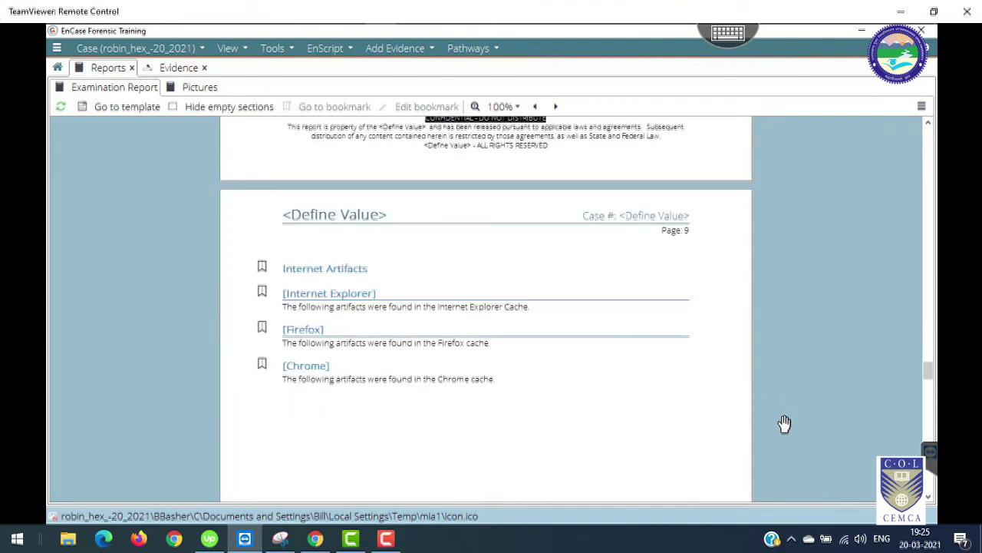
pyautogui.scroll(-5, 785, 423)
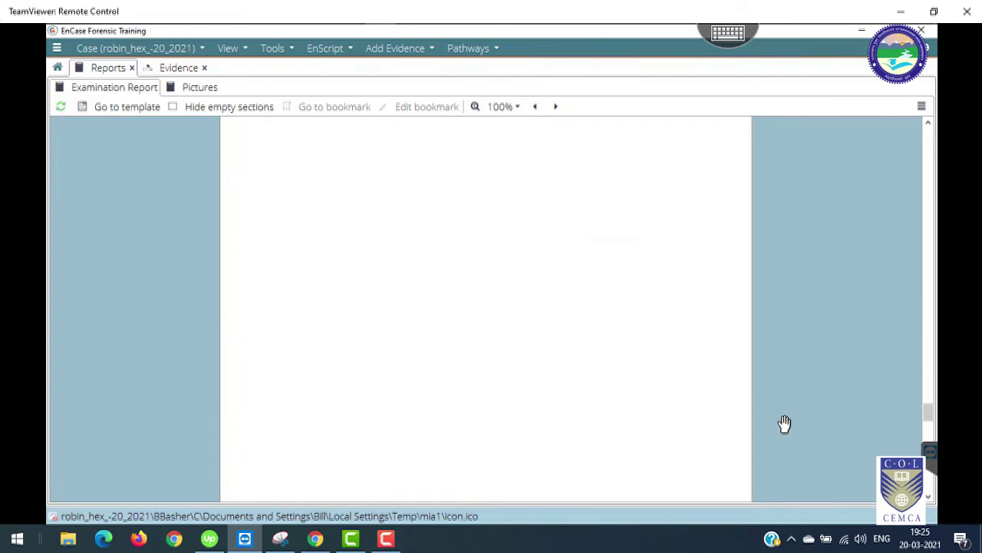
pyautogui.scroll(-4, 784, 423)
pyautogui.scroll(-10, 785, 423)
pyautogui.click(131, 68)
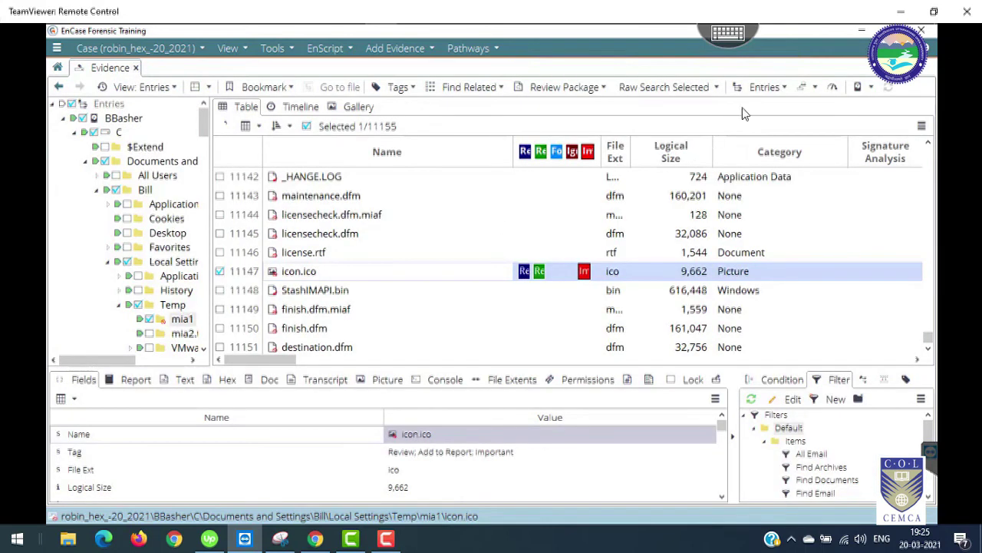
# - Reopen the case reports and examine the Examination Report's cover page, Summary of Findings and evidence table
pyautogui.click(228, 51)
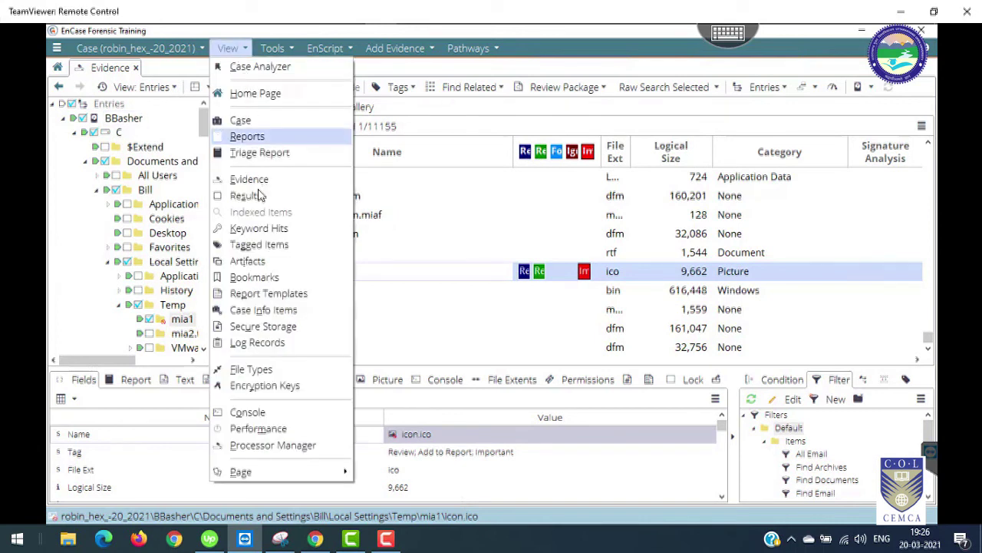
pyautogui.click(247, 137)
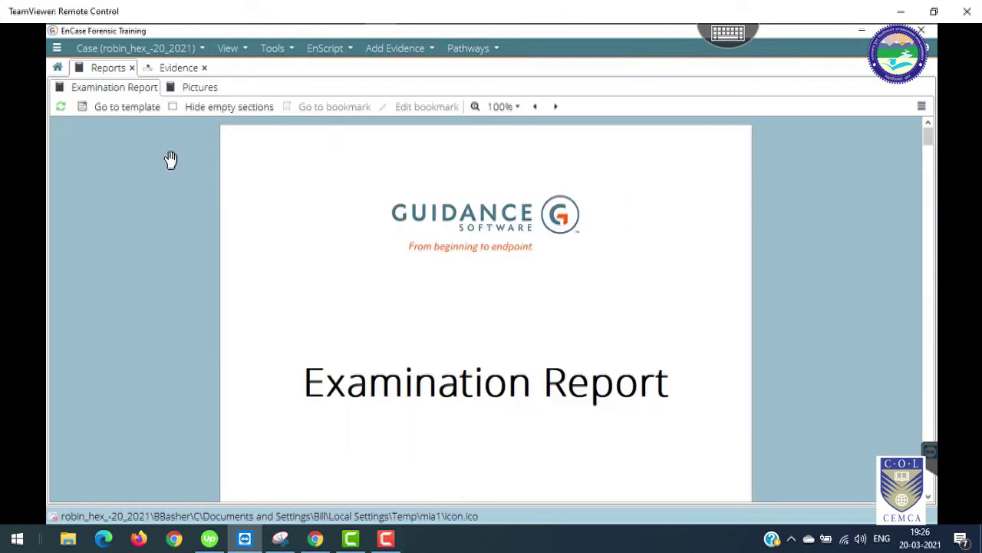
pyautogui.scroll(-10, 571, 345)
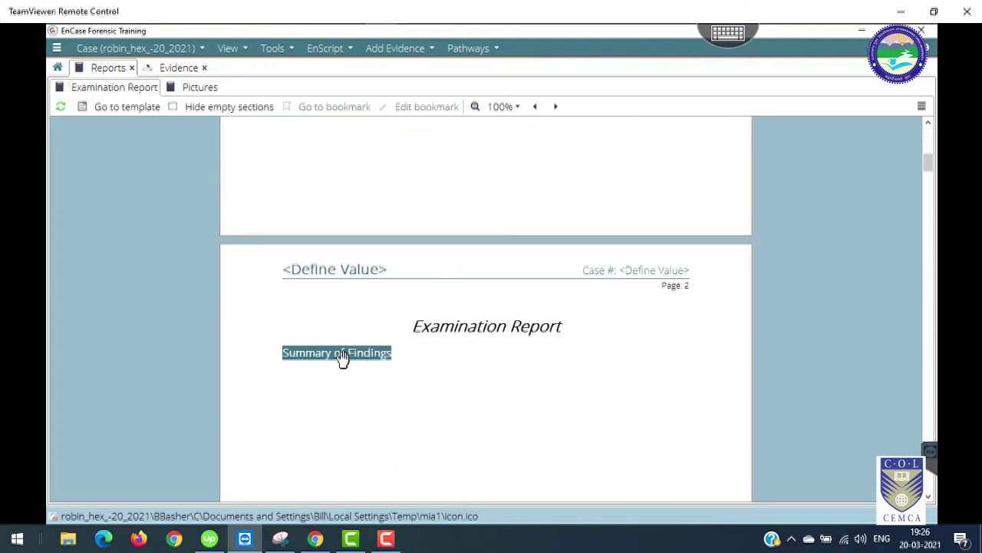
pyautogui.scroll(-3, 391, 373)
pyautogui.scroll(-2, 390, 373)
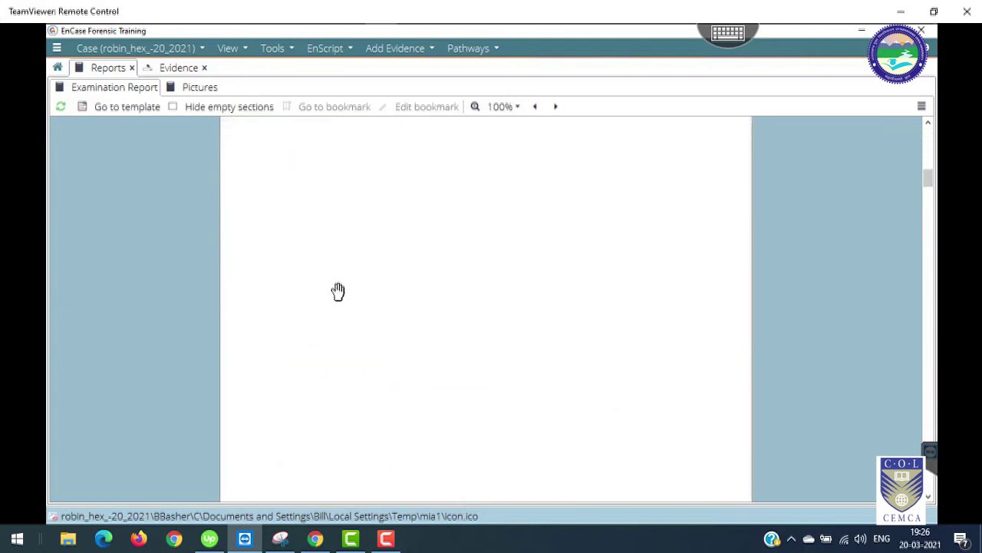
pyautogui.scroll(6, 430, 336)
pyautogui.scroll(-2, 430, 330)
pyautogui.scroll(6, 441, 384)
pyautogui.scroll(-2, 410, 345)
pyautogui.scroll(-15, 370, 394)
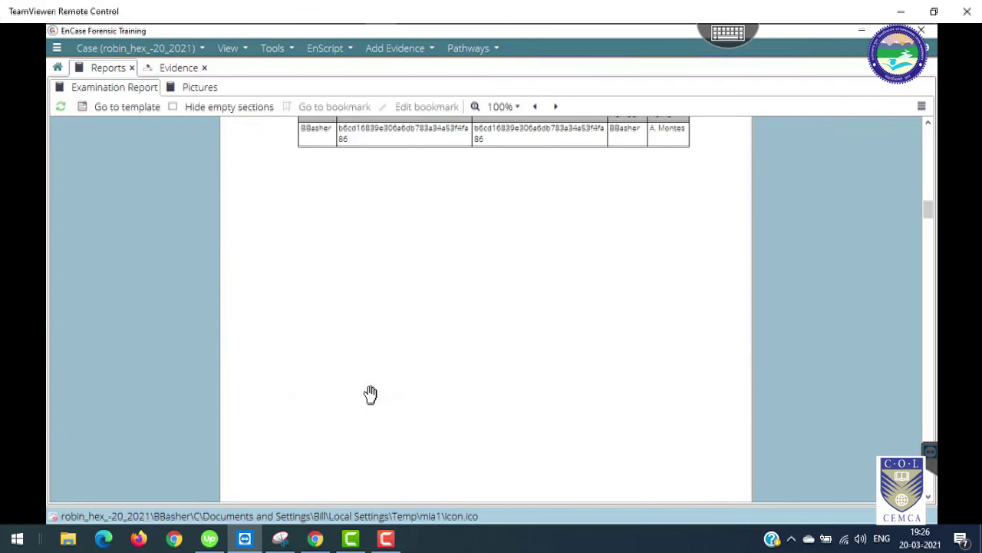
pyautogui.scroll(2, 371, 394)
# - Review the Examination Report from the Examination section on page 4 through to the Addendum and Glossary of Terms
pyautogui.scroll(-5, 419, 393)
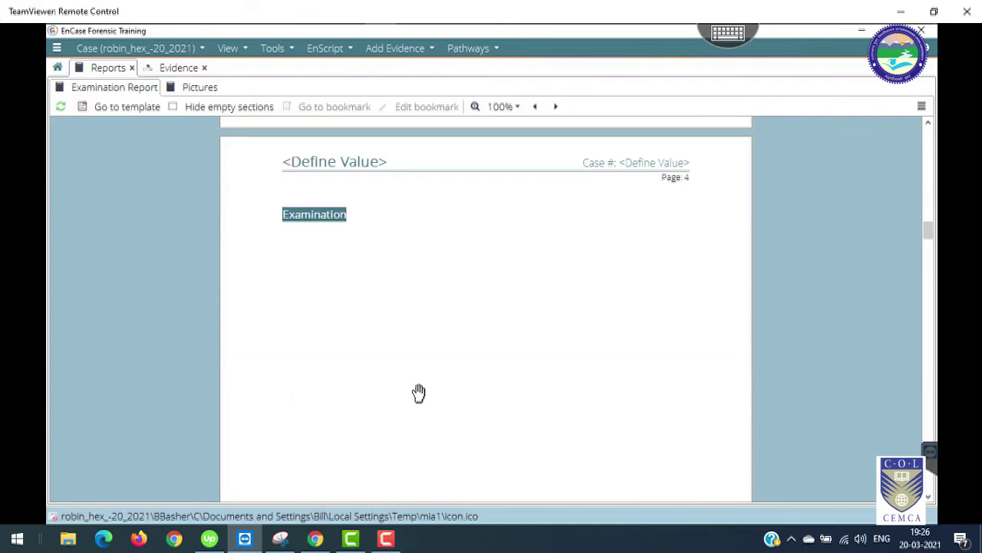
pyautogui.scroll(-5, 418, 392)
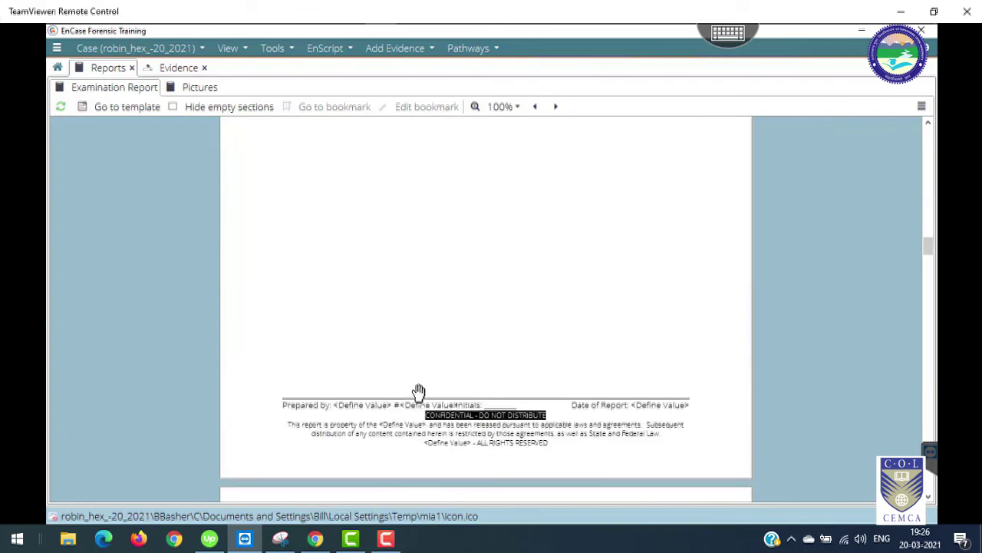
pyautogui.scroll(5, 418, 393)
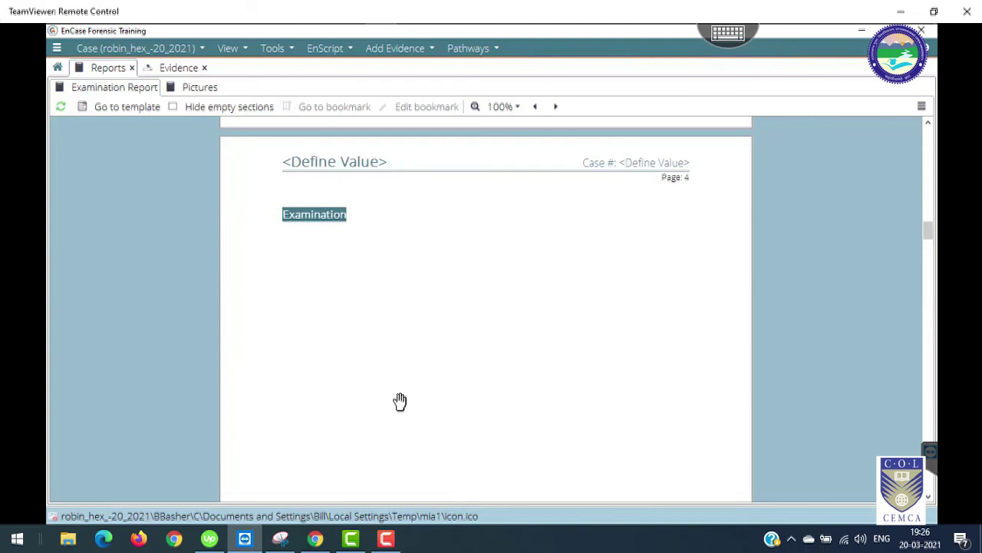
pyautogui.scroll(-5, 400, 401)
pyautogui.scroll(-3, 400, 400)
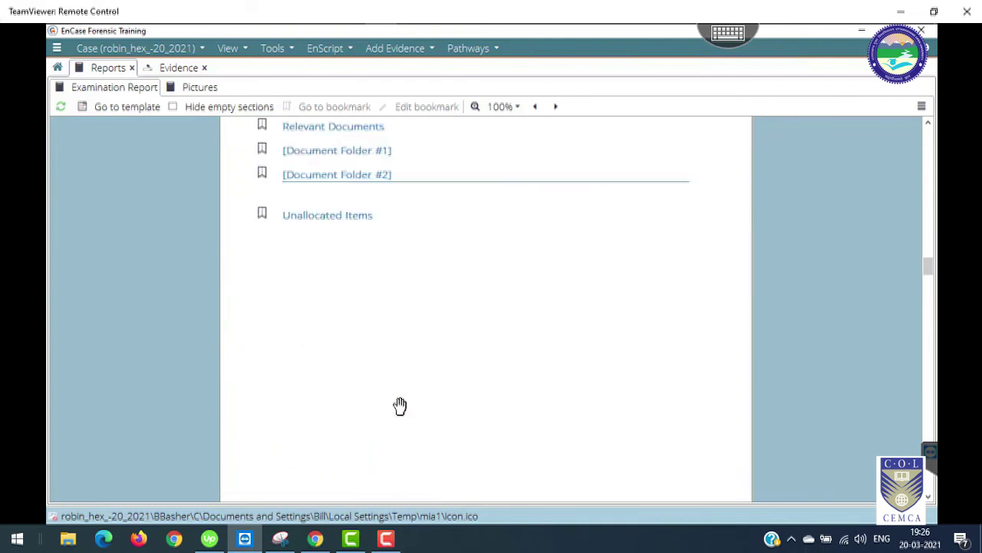
pyautogui.scroll(-15, 400, 406)
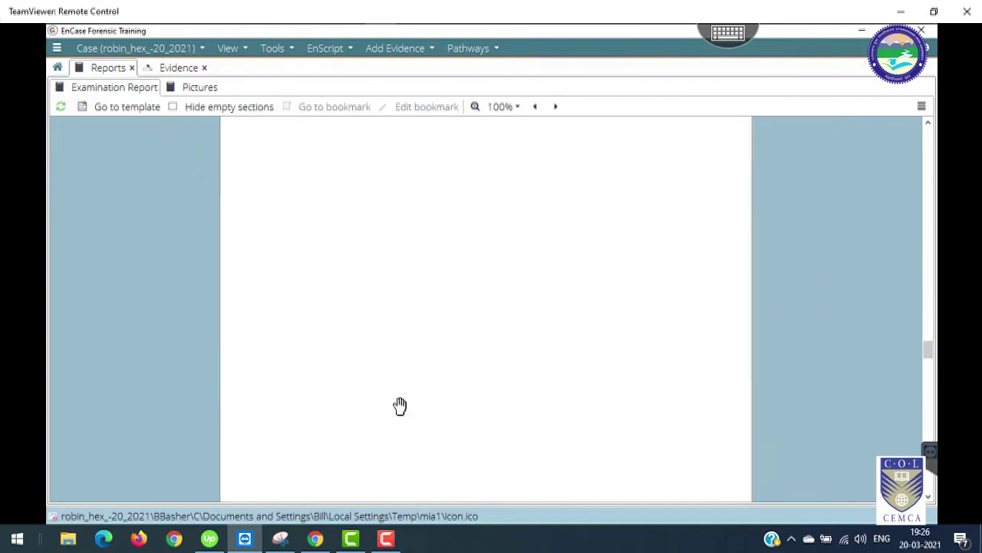
pyautogui.scroll(-15, 399, 406)
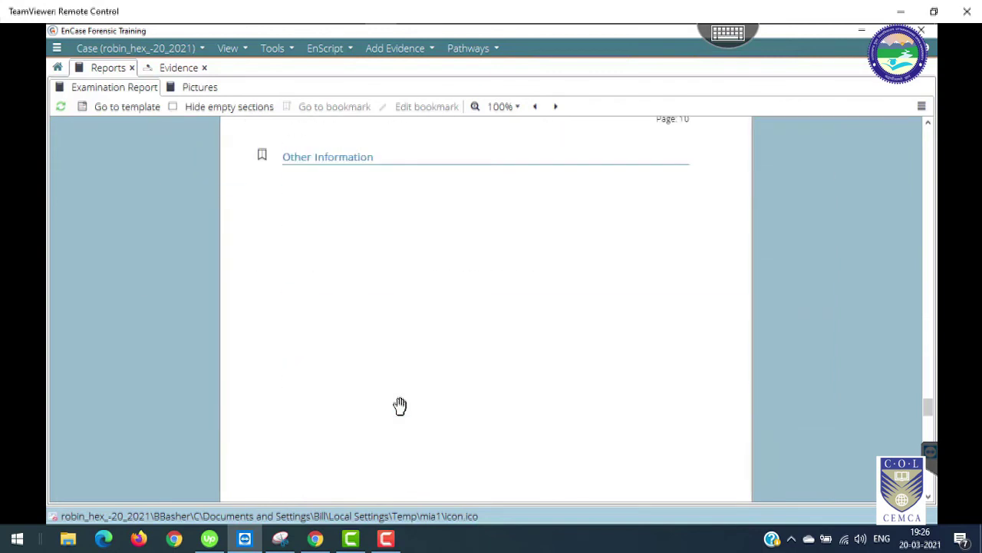
pyautogui.scroll(-10, 400, 405)
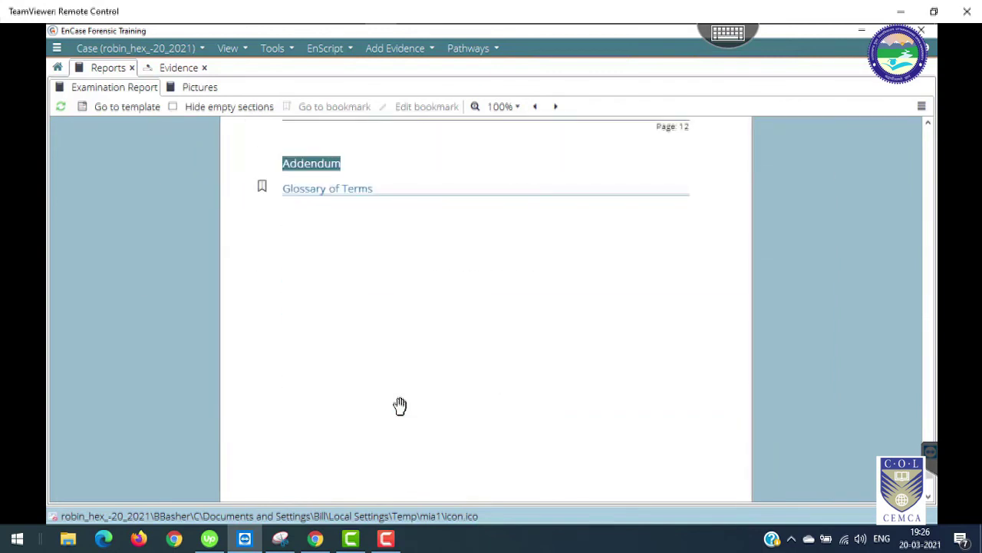
pyautogui.scroll(-5, 400, 405)
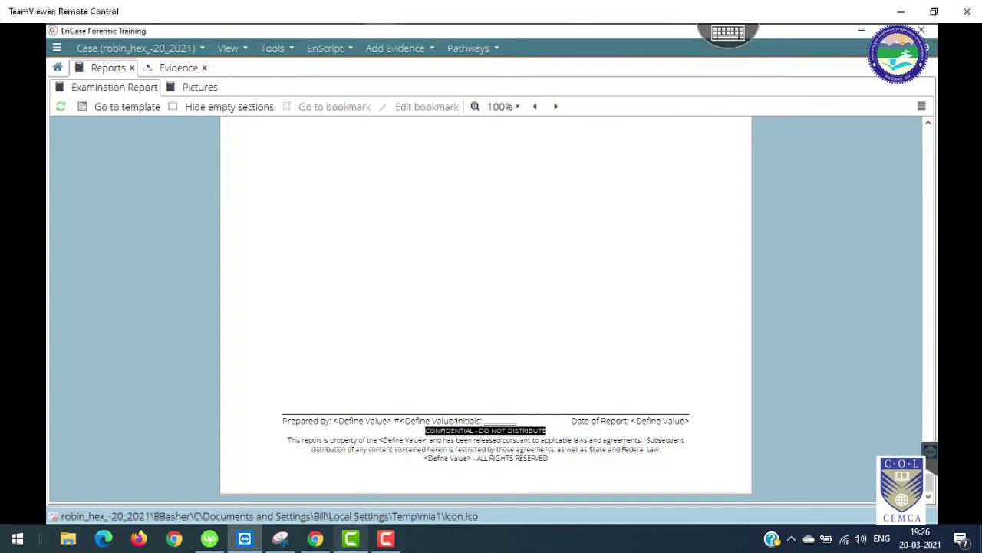
pyautogui.moveTo(349, 541)
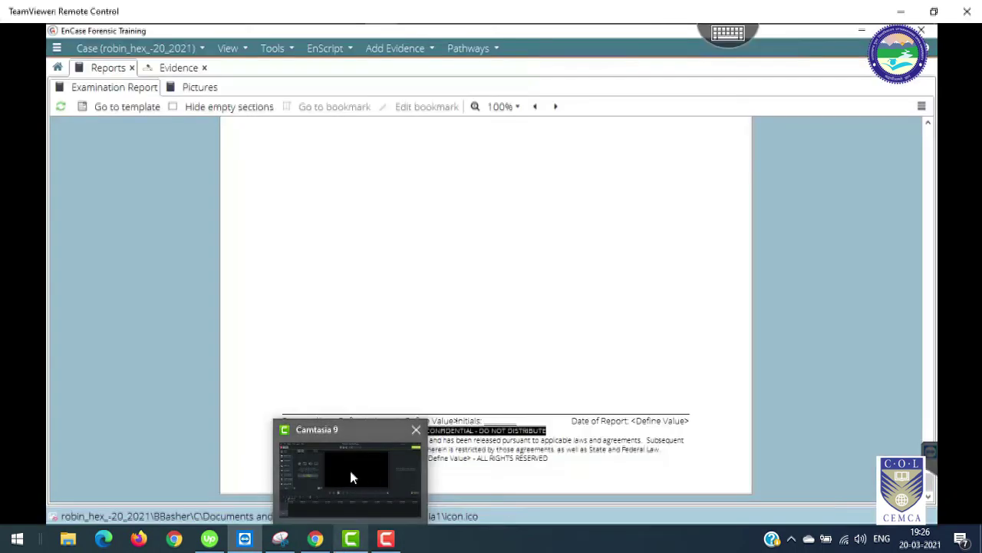
pyautogui.click(351, 477)
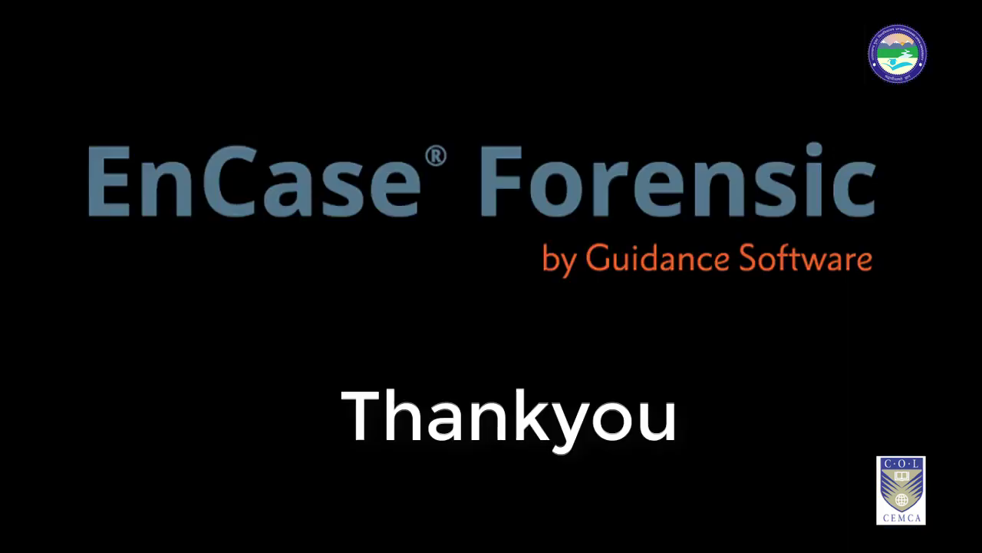